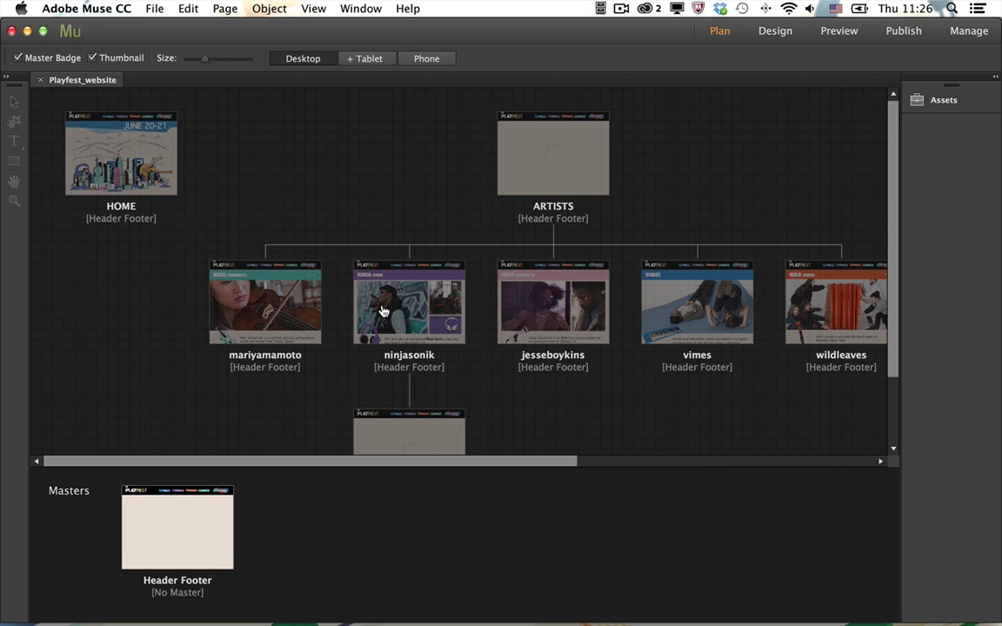
Try the lighter interface colour themes in Preferences, then keep the dark theme
{"action": "left_click", "coordinate": [109, 5]}
{"action": "left_click", "coordinate": [109, 42]}
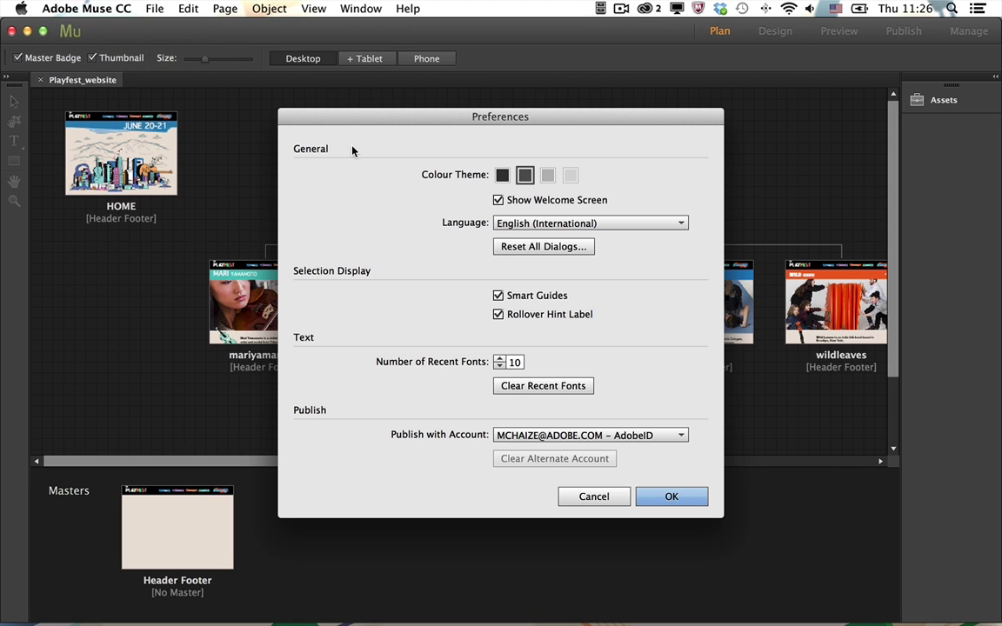
{"action": "left_click", "coordinate": [547, 176]}
{"action": "left_click", "coordinate": [570, 175]}
{"action": "left_click", "coordinate": [547, 175]}
{"action": "left_click", "coordinate": [525, 174]}
{"action": "left_click", "coordinate": [672, 496]}
Open the HOME page, dock the Swatches panel on the right, and show the Phone site plan
{"action": "double_click", "coordinate": [150, 186]}
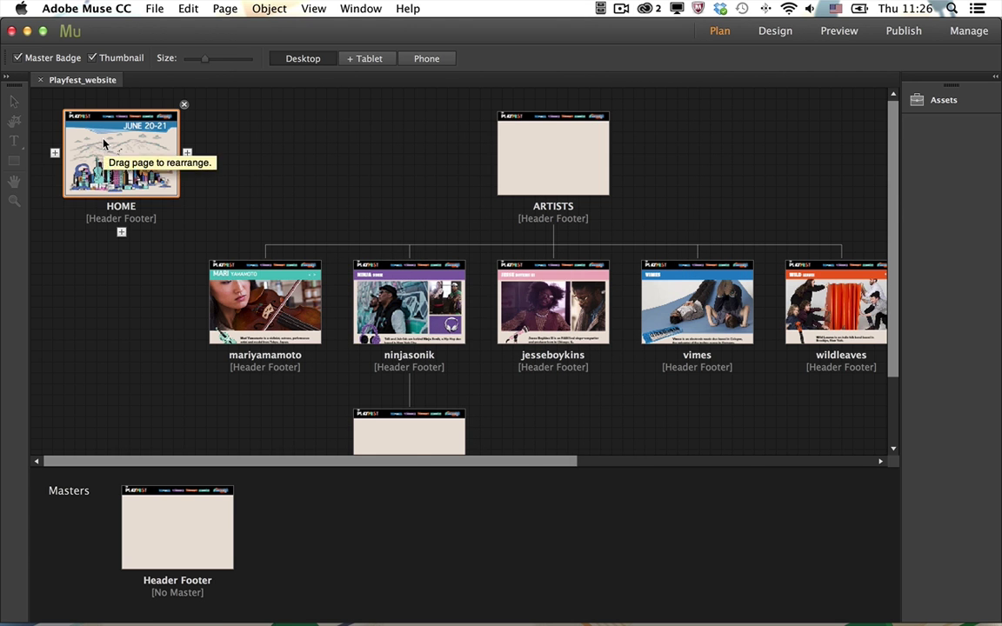
{"action": "left_click_drag", "start_coordinate": [880, 201], "coordinate": [596, 239]}
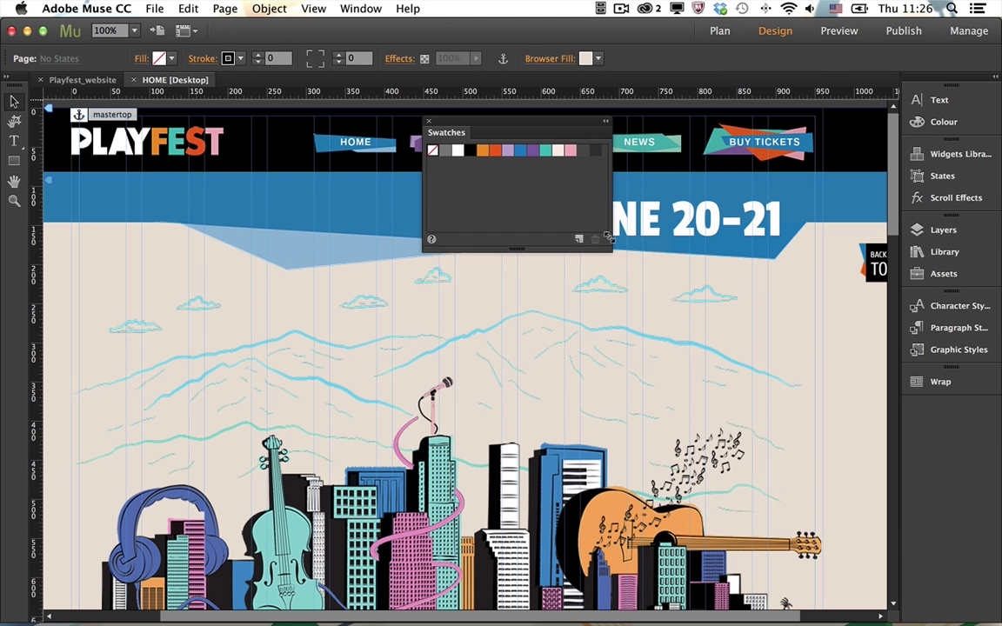
{"action": "left_click_drag", "start_coordinate": [451, 136], "coordinate": [920, 112]}
{"action": "left_click", "coordinate": [82, 79]}
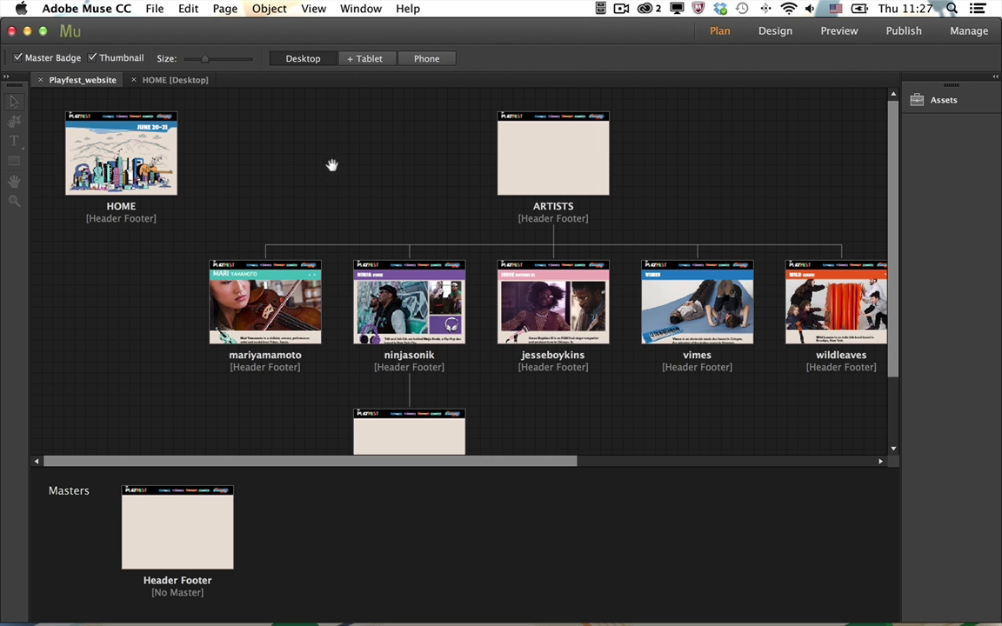
{"action": "left_click", "coordinate": [441, 61]}
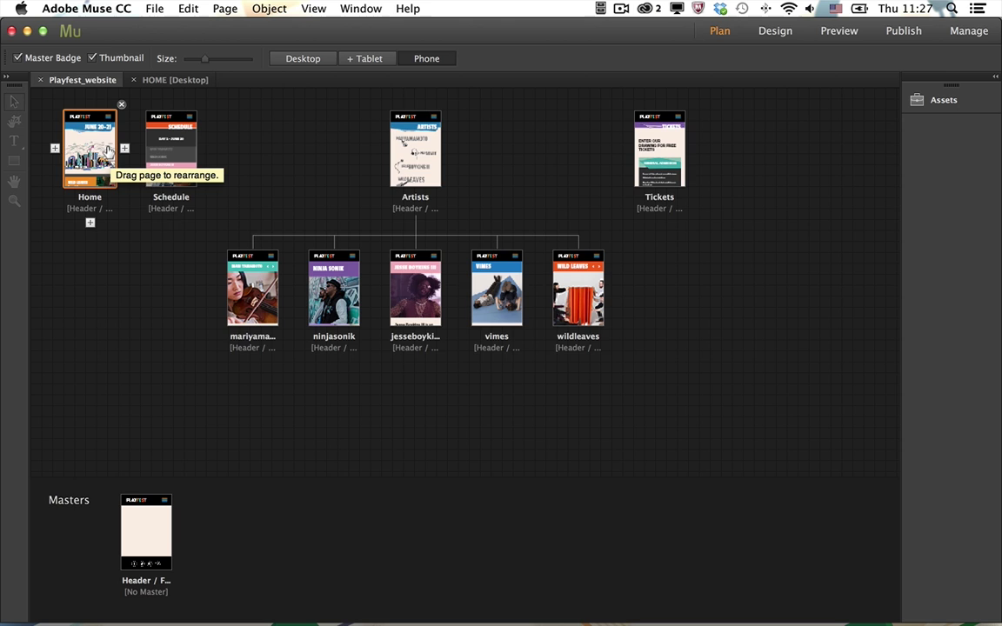
Open Home [Phone] and tile it beside the desktop Home page
{"action": "double_click", "coordinate": [88, 152]}
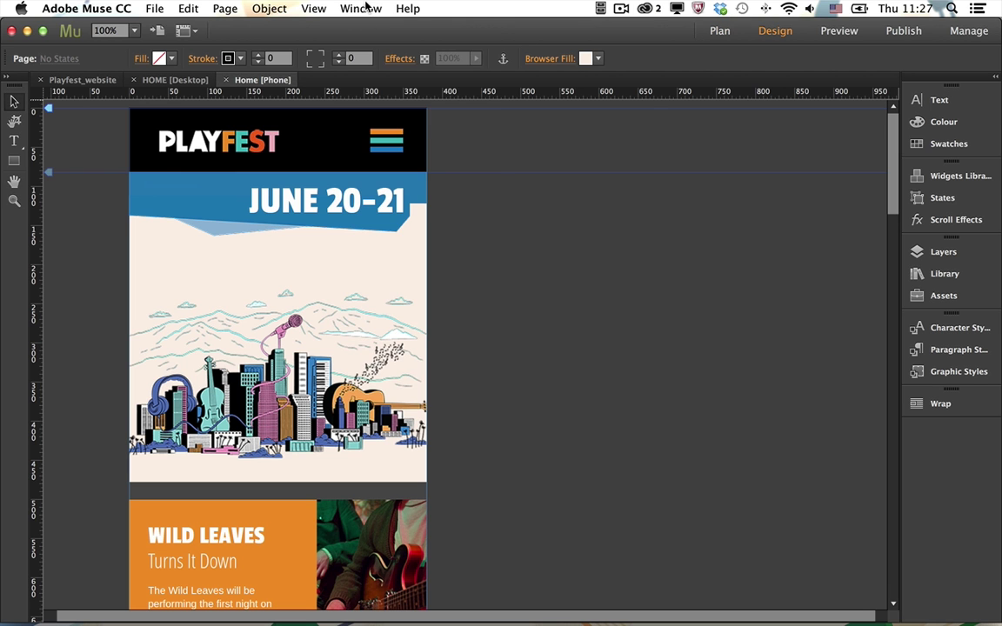
{"action": "left_click", "coordinate": [360, 9]}
{"action": "mouse_move", "coordinate": [418, 27]}
{"action": "left_click", "coordinate": [567, 49]}
{"action": "scroll", "coordinate": [625, 300], "scroll_direction": "down", "scroll_amount": 8}
{"action": "scroll", "coordinate": [262, 352], "scroll_direction": "down", "scroll_amount": 15}
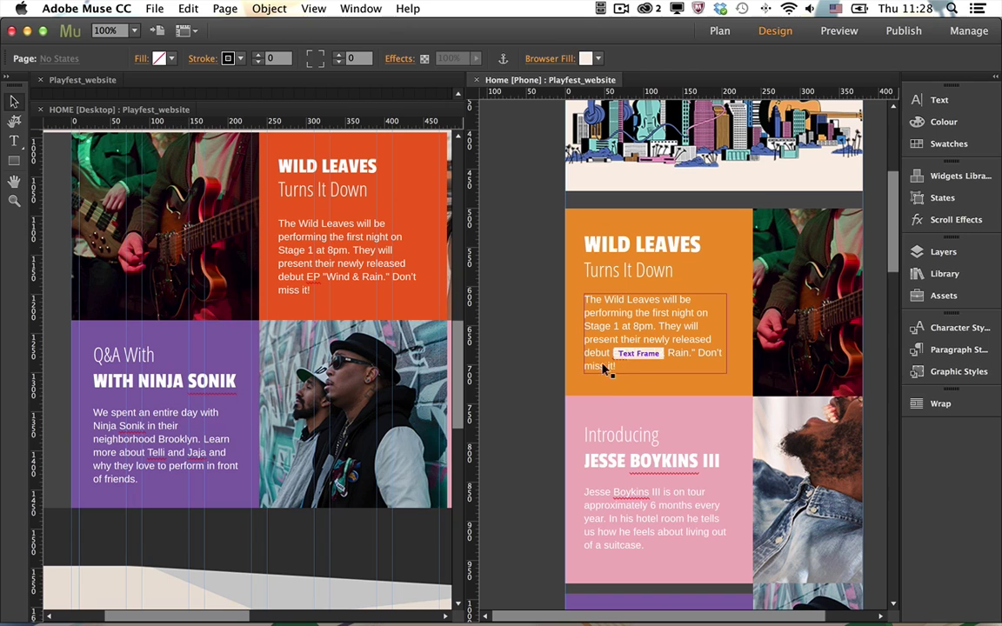
Eyedrop the desktop's red-orange fill onto the phone Wild Leaves box
{"action": "left_click", "coordinate": [610, 389]}
{"action": "left_click", "coordinate": [173, 59]}
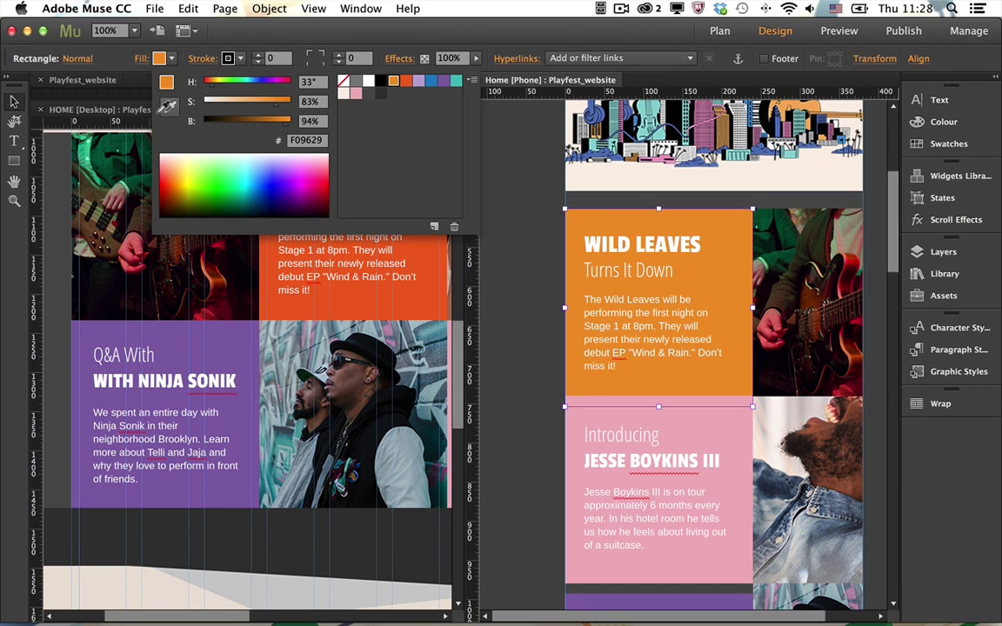
{"action": "left_click", "coordinate": [334, 287]}
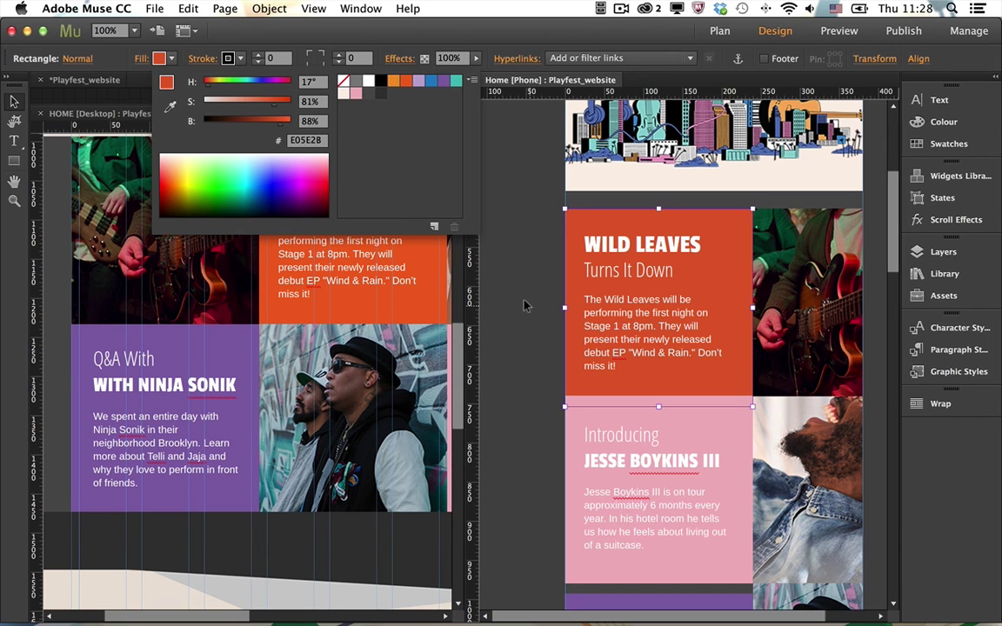
{"action": "left_click", "coordinate": [525, 304]}
Replace the phone Wild Leaves body text with the desktop's text, placed under Turns It Down, and preview
{"action": "left_click", "coordinate": [549, 289]}
{"action": "left_click", "coordinate": [581, 300]}
{"action": "key", "text": "Delete"}
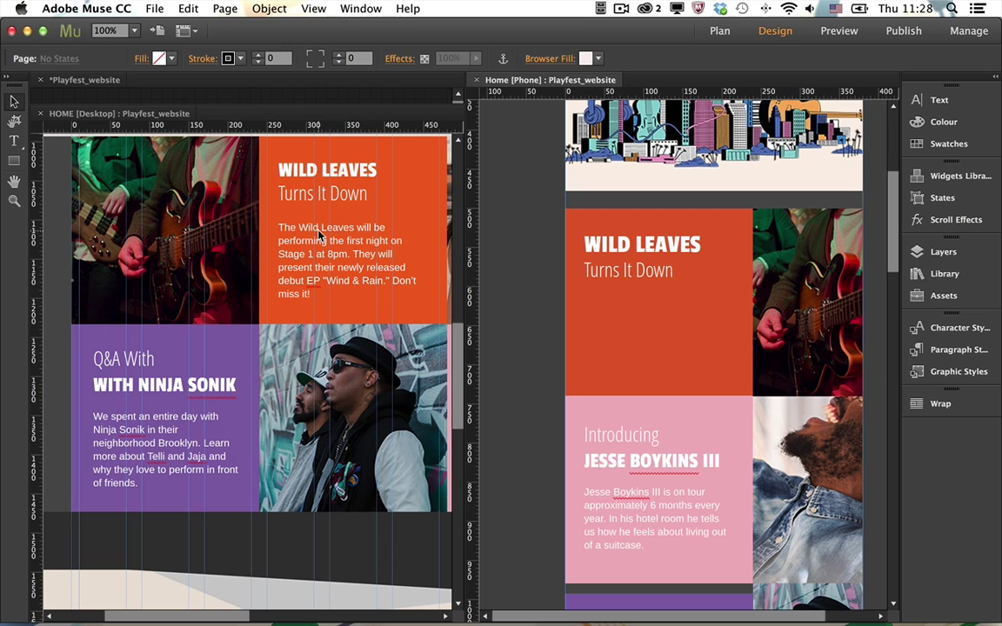
{"action": "left_click", "coordinate": [320, 235]}
{"action": "left_click", "coordinate": [556, 346]}
{"action": "key", "text": "super+v"}
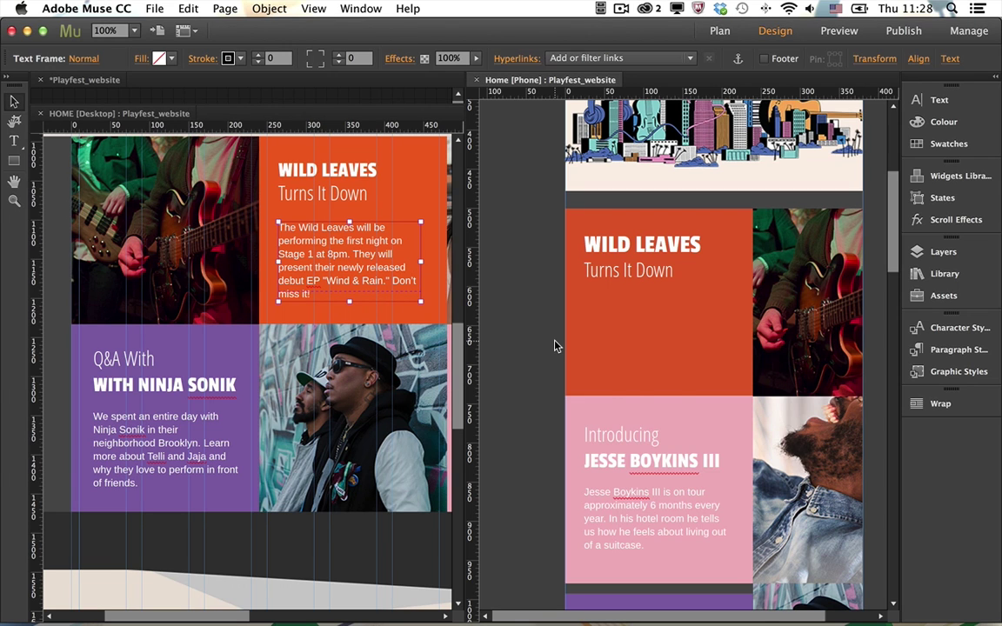
{"action": "left_click_drag", "start_coordinate": [581, 297], "coordinate": [620, 308]}
{"action": "key", "text": "super+p"}
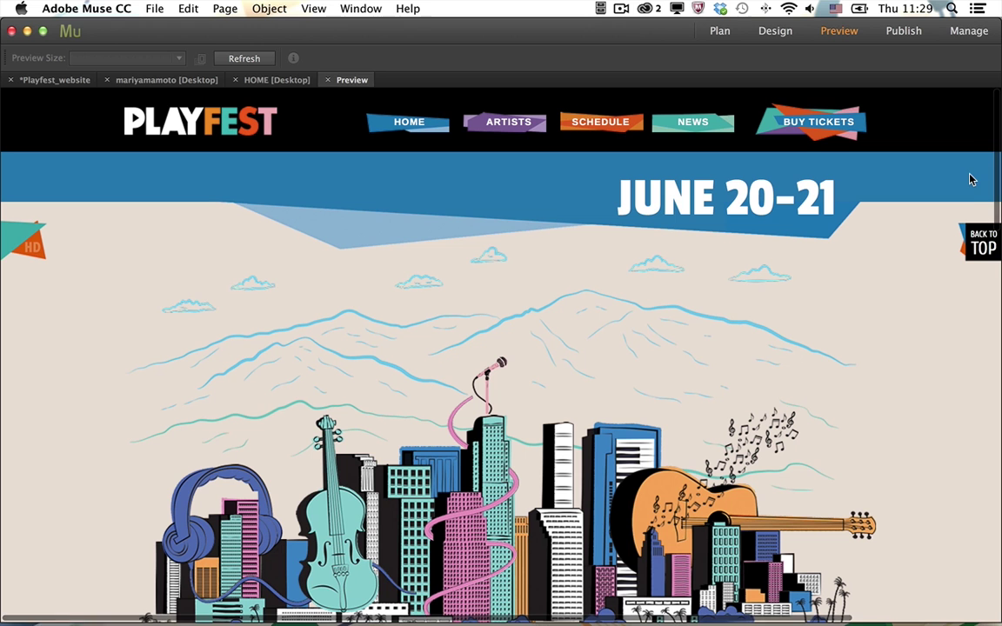
Scroll through the home page preview, then open the mariyamamoto desktop page in Design view
{"action": "scroll", "coordinate": [996, 140], "scroll_direction": "down", "scroll_amount": 2}
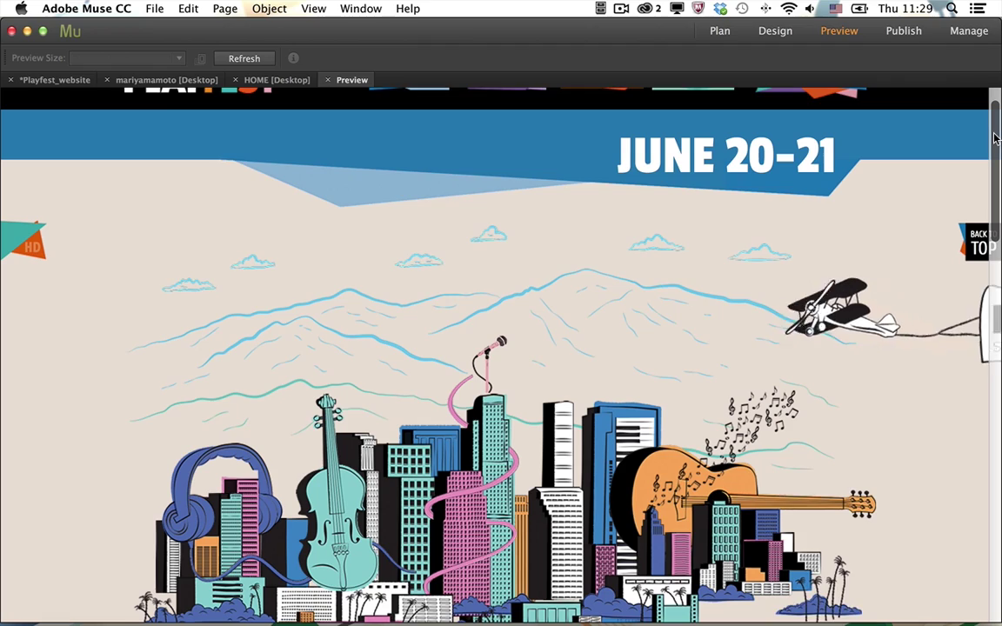
{"action": "left_click_drag", "start_coordinate": [996, 139], "coordinate": [997, 228]}
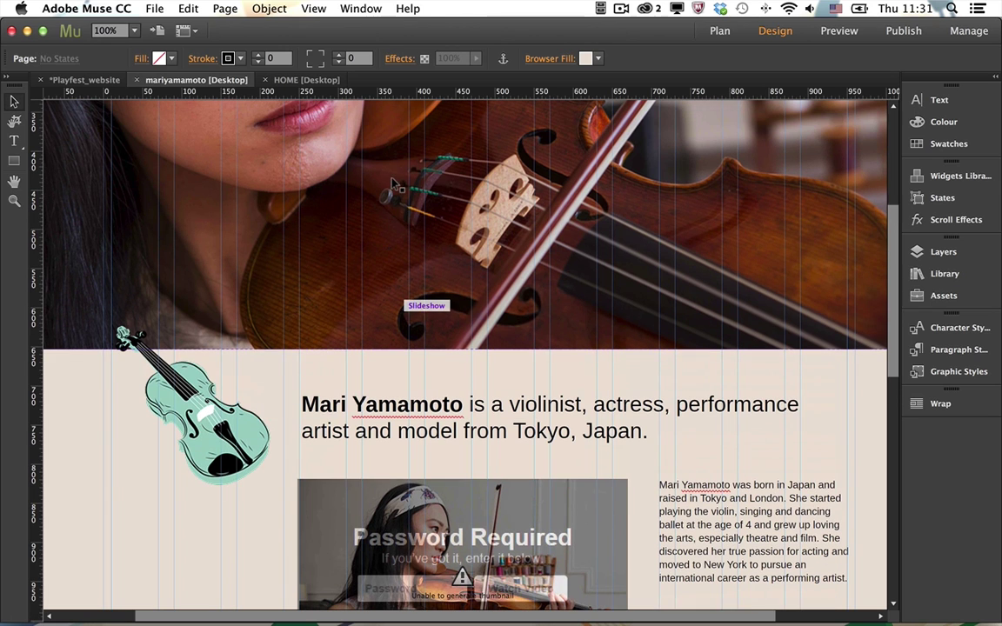
Give the green violin a Motion scroll effect with final motion 1,2 and key position 474 px
{"action": "left_click", "coordinate": [225, 381]}
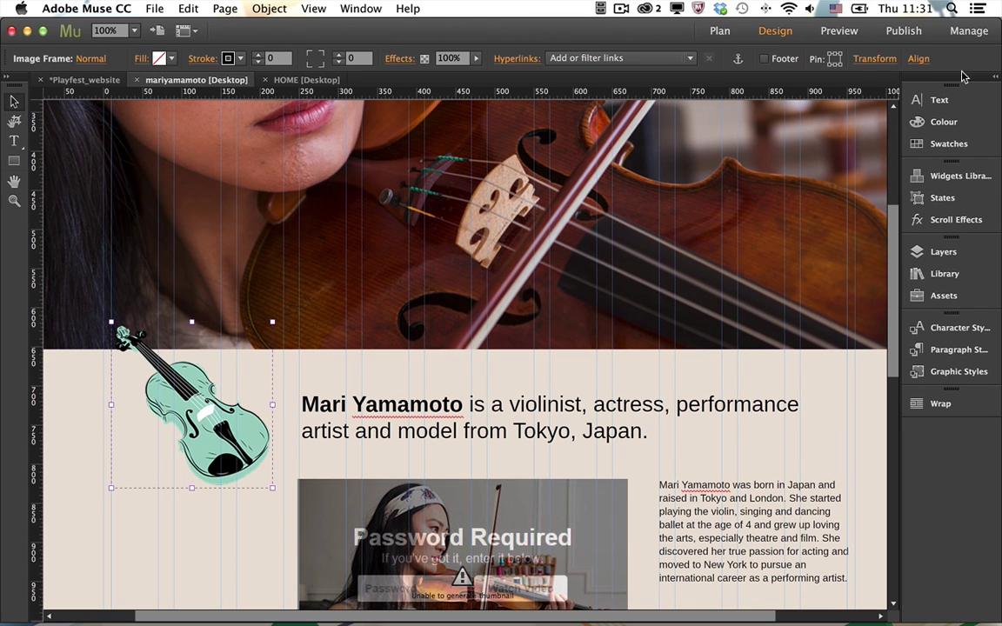
{"action": "left_click", "coordinate": [955, 222]}
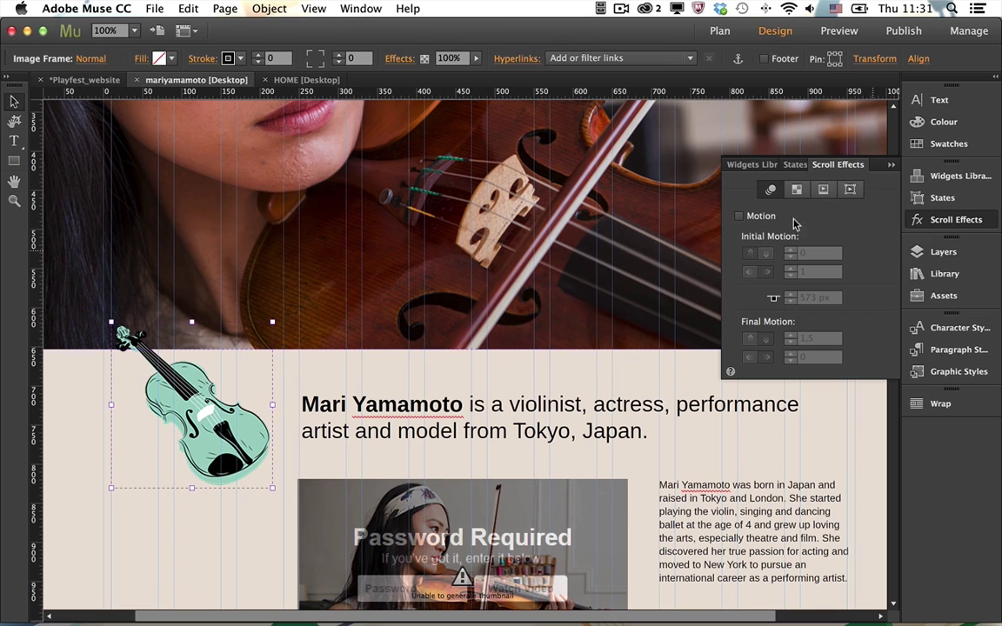
{"action": "left_click", "coordinate": [769, 224]}
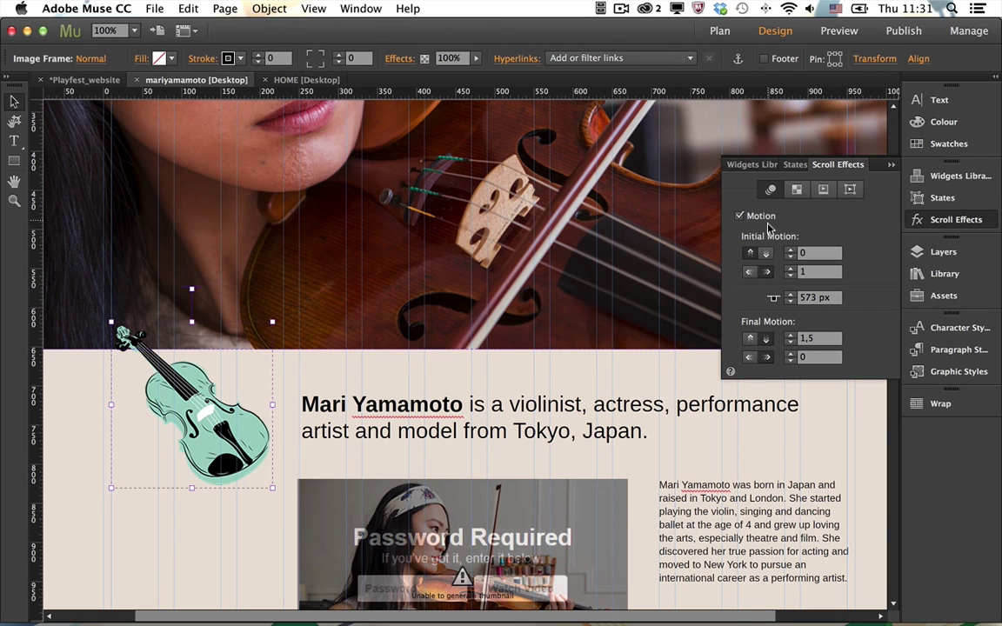
{"action": "left_click", "coordinate": [791, 342]}
{"action": "left_click", "coordinate": [790, 343]}
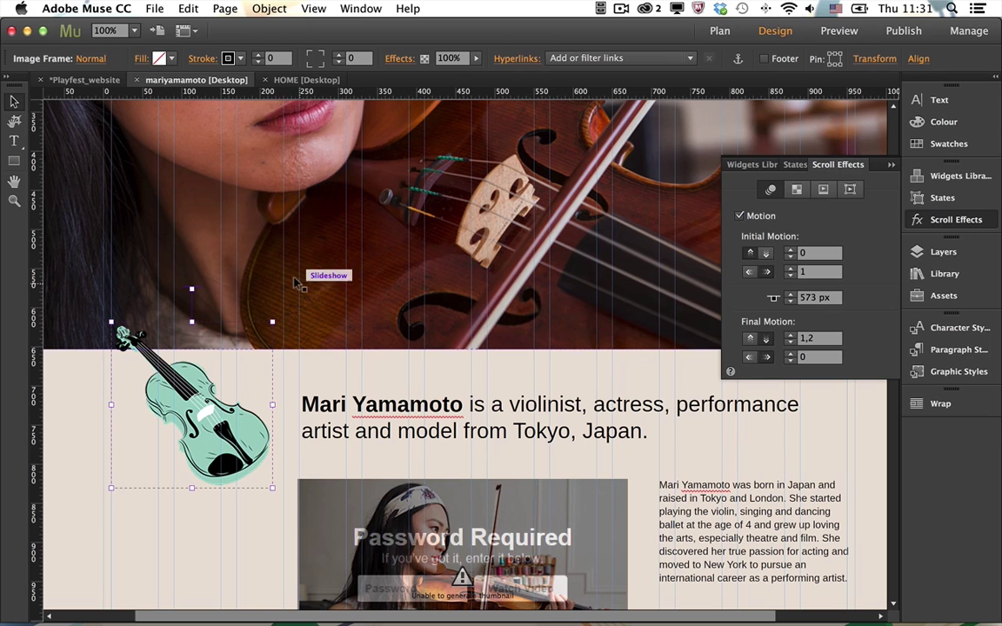
{"action": "left_click_drag", "start_coordinate": [189, 287], "coordinate": [191, 211]}
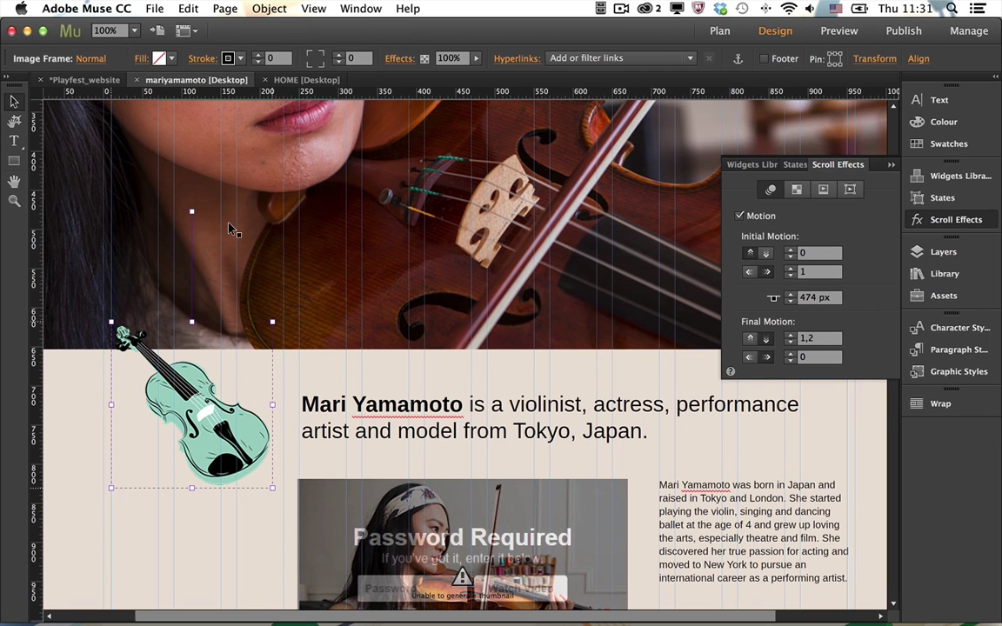
Add an Opacity scroll effect so the violin fades out at 612 px, then preview
{"action": "left_click", "coordinate": [820, 190]}
{"action": "left_click", "coordinate": [761, 217]}
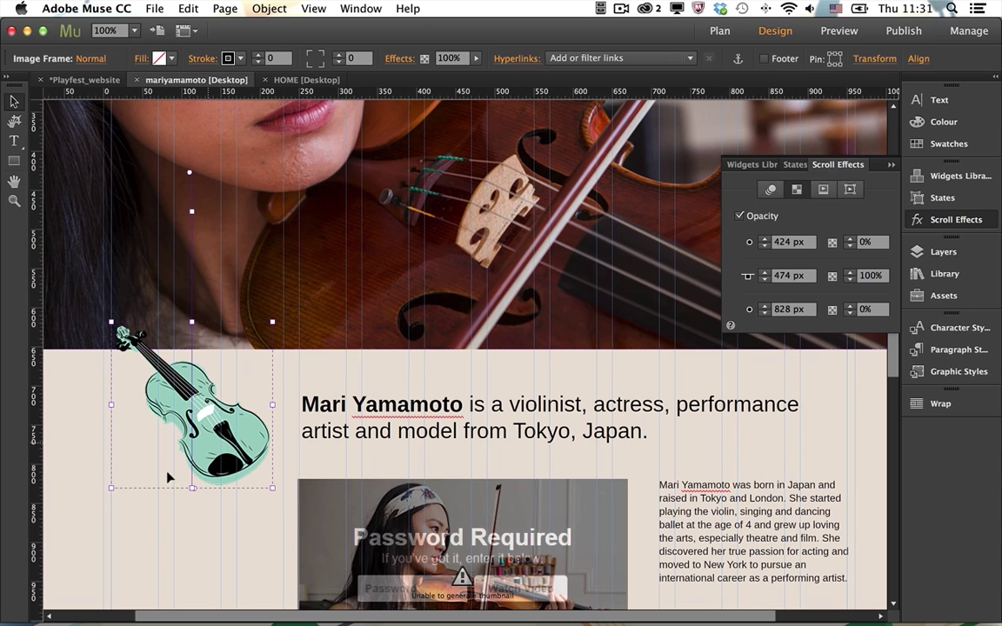
{"action": "left_click_drag", "start_coordinate": [187, 487], "coordinate": [185, 315]}
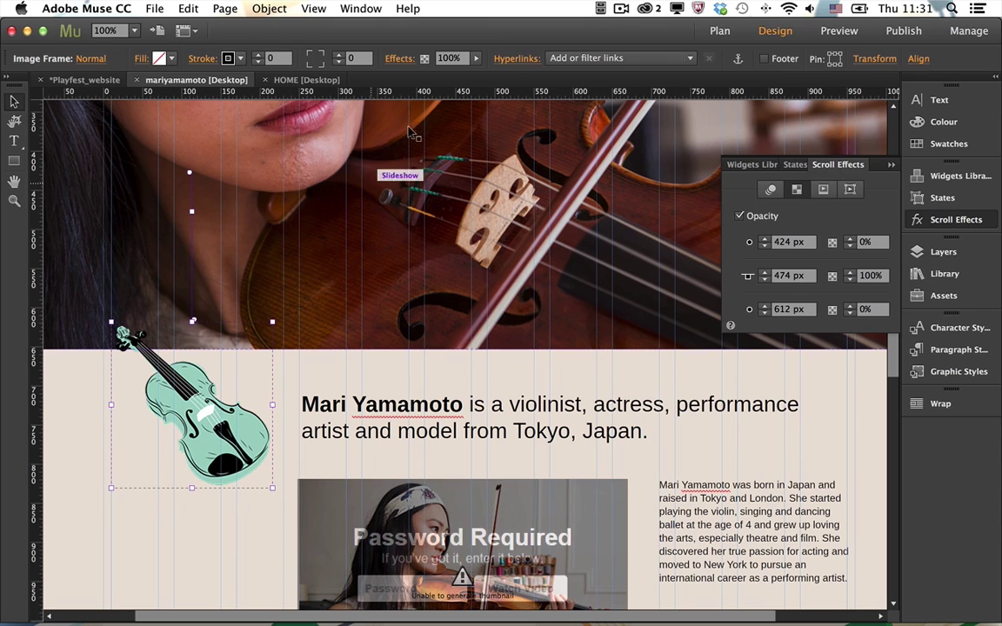
{"action": "left_click", "coordinate": [840, 30]}
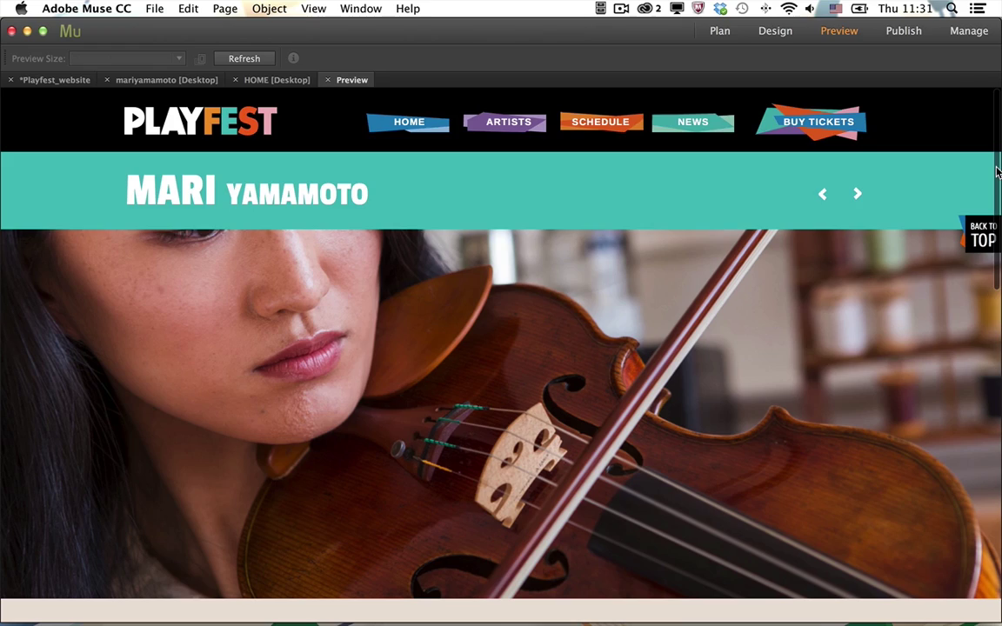
Scroll the Mari Yamamoto preview to check the violin effects, then return to the ninjasonik page in Design view
{"action": "left_click_drag", "start_coordinate": [998, 172], "coordinate": [995, 361]}
{"action": "scroll", "coordinate": [996, 361], "scroll_direction": "up", "scroll_amount": 5}
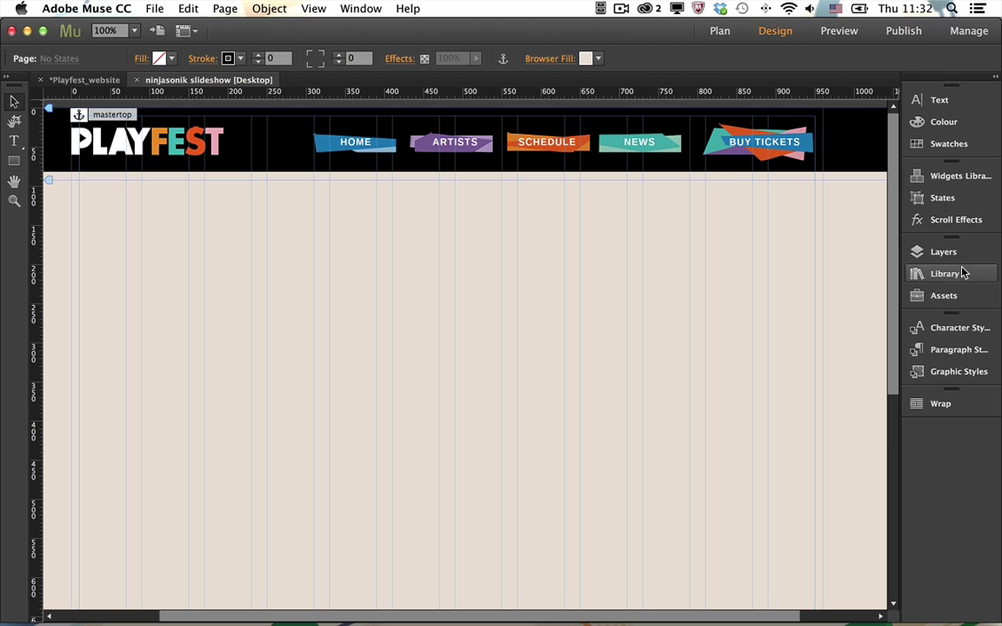
Place a Fullscreen slideshow widget from the Widgets Library on the ninjasonik page
{"action": "left_click", "coordinate": [966, 178]}
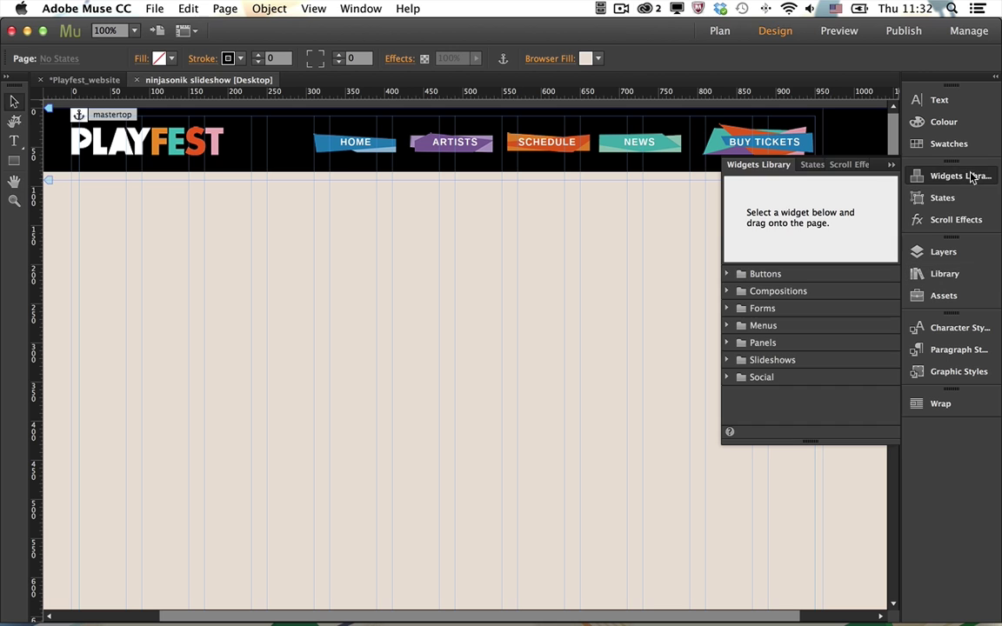
{"action": "left_click", "coordinate": [727, 292]}
{"action": "left_click", "coordinate": [727, 293]}
{"action": "left_click", "coordinate": [727, 360]}
{"action": "scroll", "coordinate": [735, 371], "scroll_direction": "down", "scroll_amount": 2}
{"action": "left_click_drag", "start_coordinate": [739, 360], "coordinate": [113, 242]}
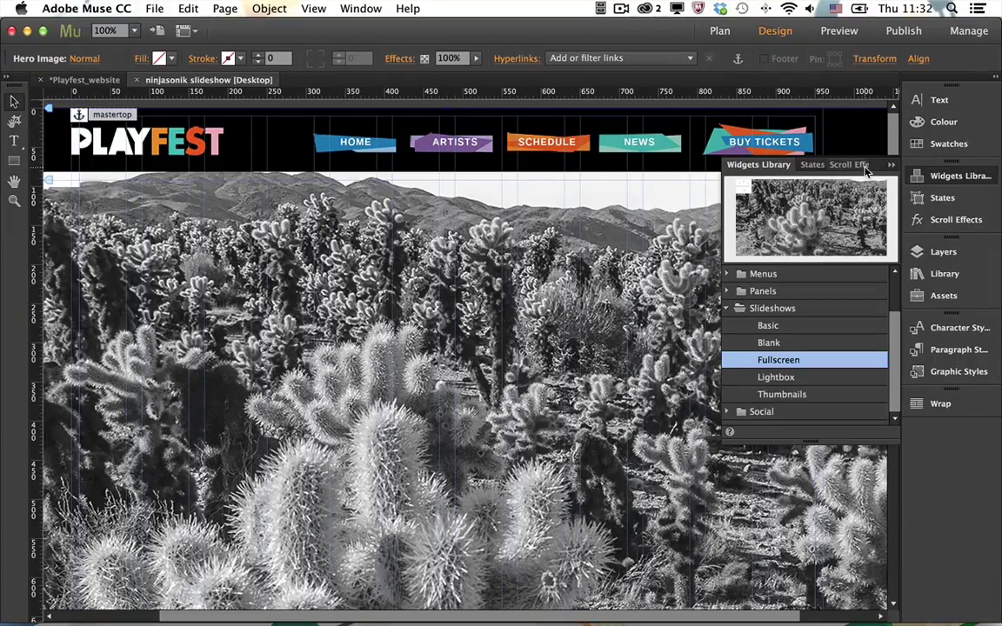
{"action": "left_click", "coordinate": [687, 239]}
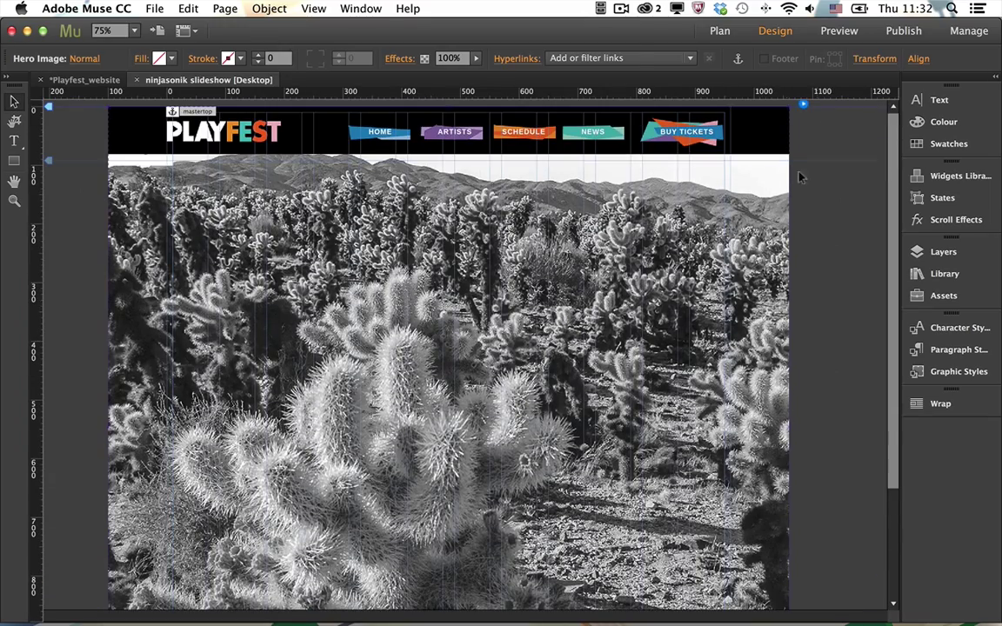
Add the five photos img-ninja-01 to img-ninja-05 to the slideshow
{"action": "left_click", "coordinate": [799, 102]}
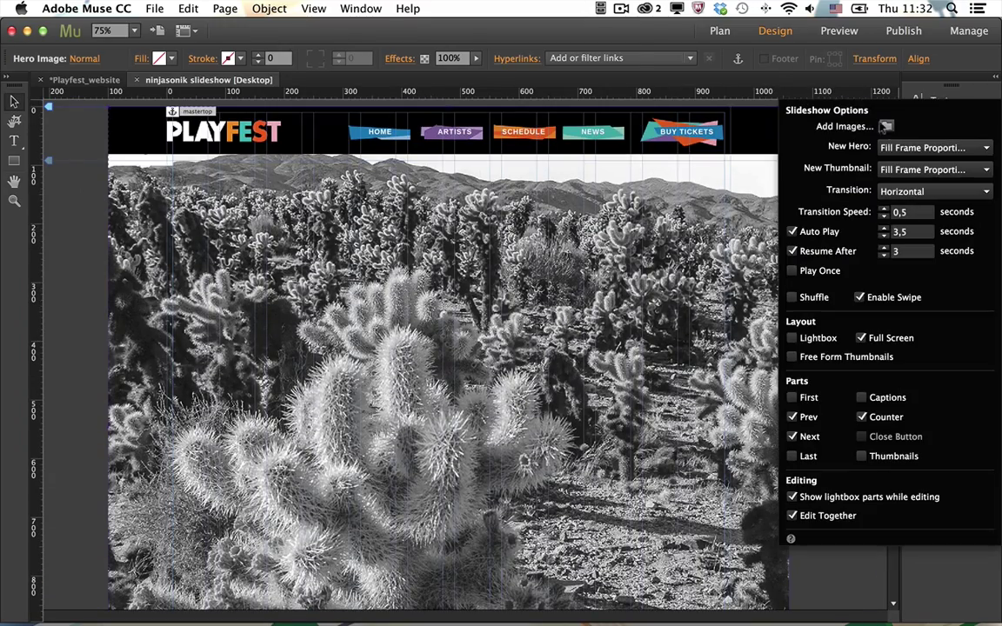
{"action": "left_click", "coordinate": [885, 127]}
{"action": "left_click", "coordinate": [425, 217]}
{"action": "left_click", "coordinate": [425, 277], "text": "shift"}
{"action": "left_click", "coordinate": [731, 349]}
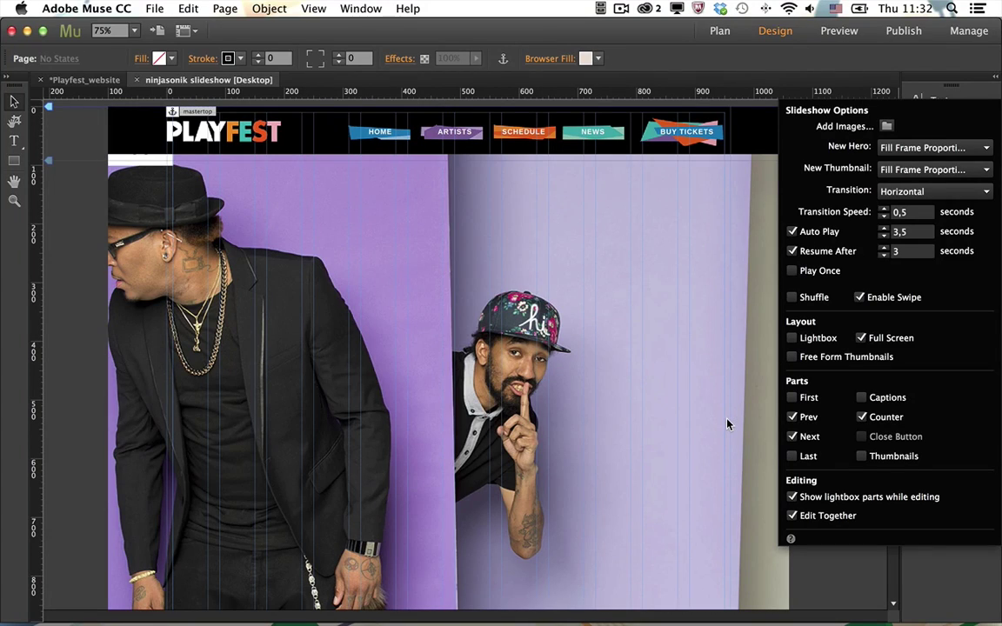
Preview the slideshow, test the next and previous arrows, and close the preview
{"action": "left_click", "coordinate": [837, 32]}
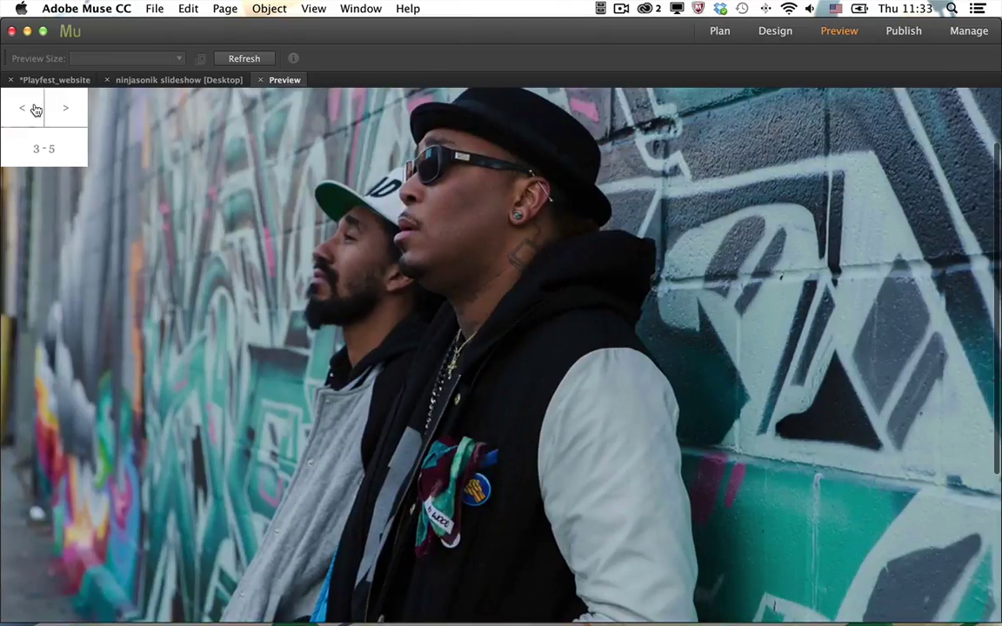
{"action": "left_click", "coordinate": [34, 105]}
{"action": "left_click", "coordinate": [63, 111]}
{"action": "left_click", "coordinate": [261, 79]}
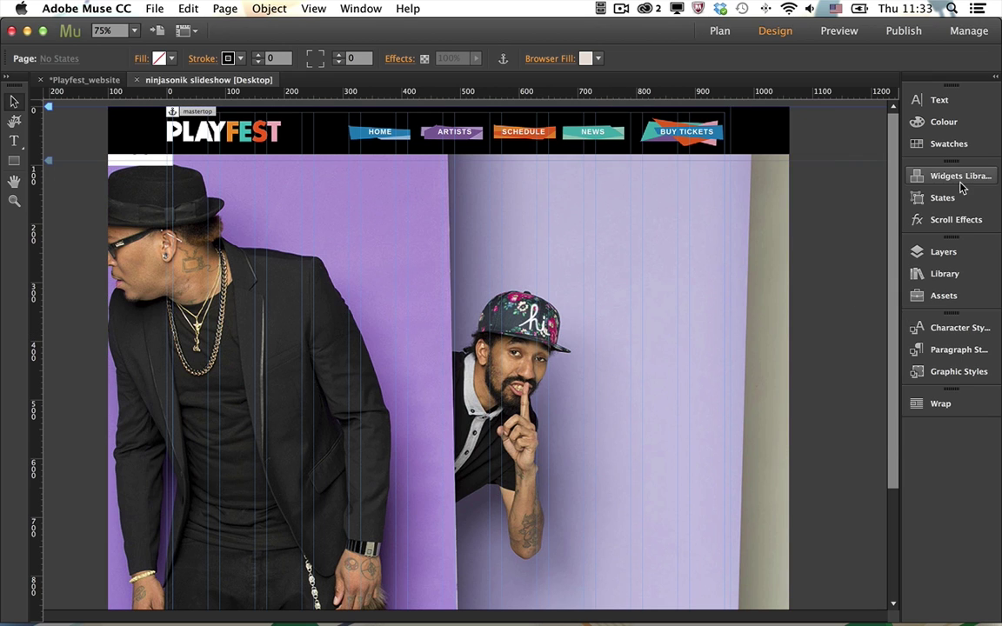
Close the Widgets Library and follow the Library panel's 'online' link to Adobe Add-ons
{"action": "left_click", "coordinate": [932, 179]}
{"action": "left_click", "coordinate": [729, 356]}
{"action": "left_click", "coordinate": [937, 285]}
{"action": "left_click", "coordinate": [938, 277]}
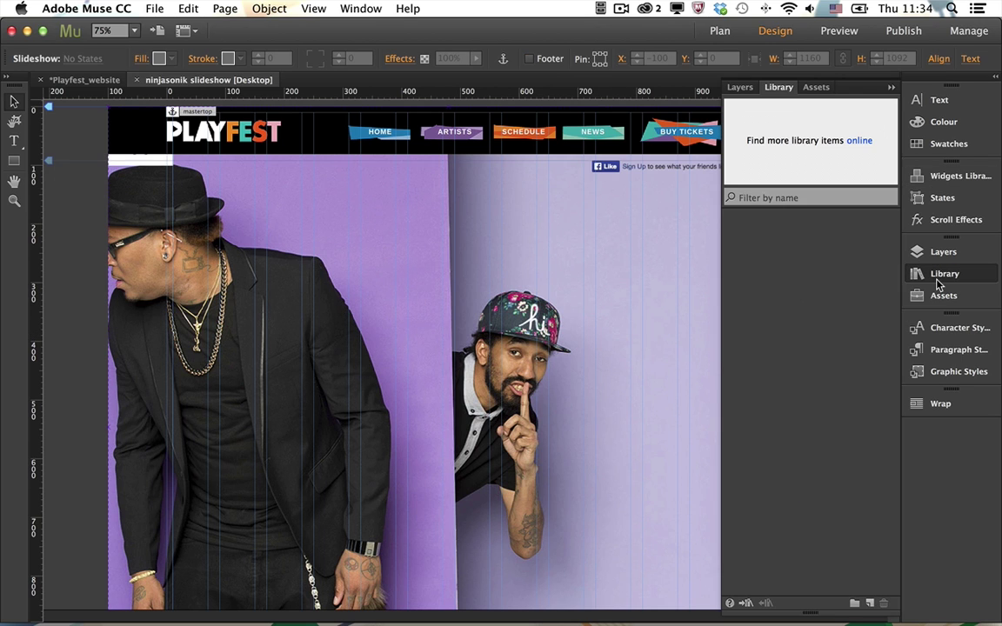
{"action": "left_click", "coordinate": [859, 141]}
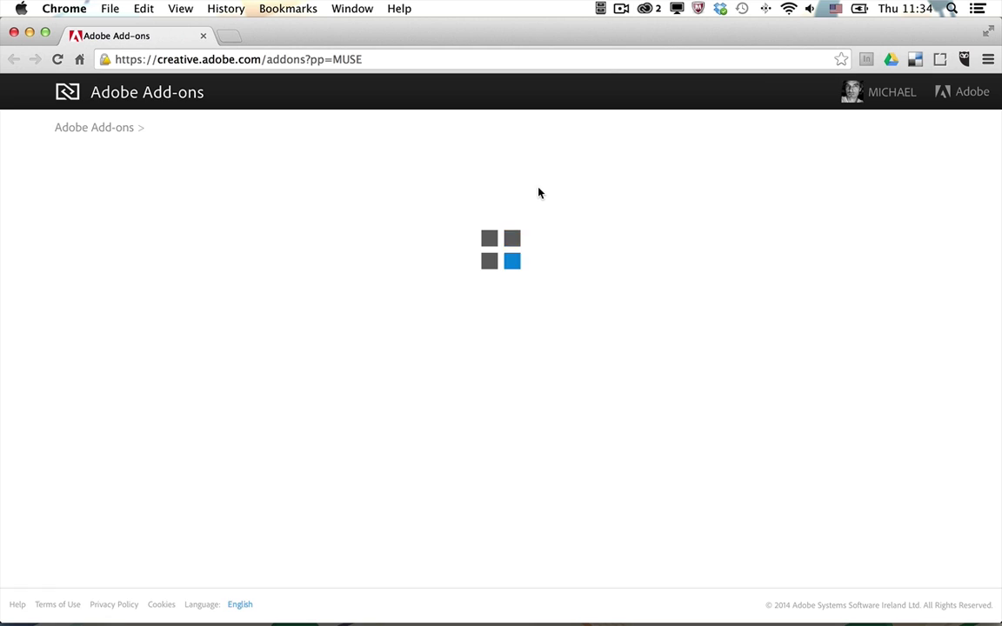
Filter Adobe Add-ons to Muse, browse the Paid and Free listings, and open the Preloader add-on
{"action": "scroll", "coordinate": [782, 219], "scroll_direction": "down", "scroll_amount": 5}
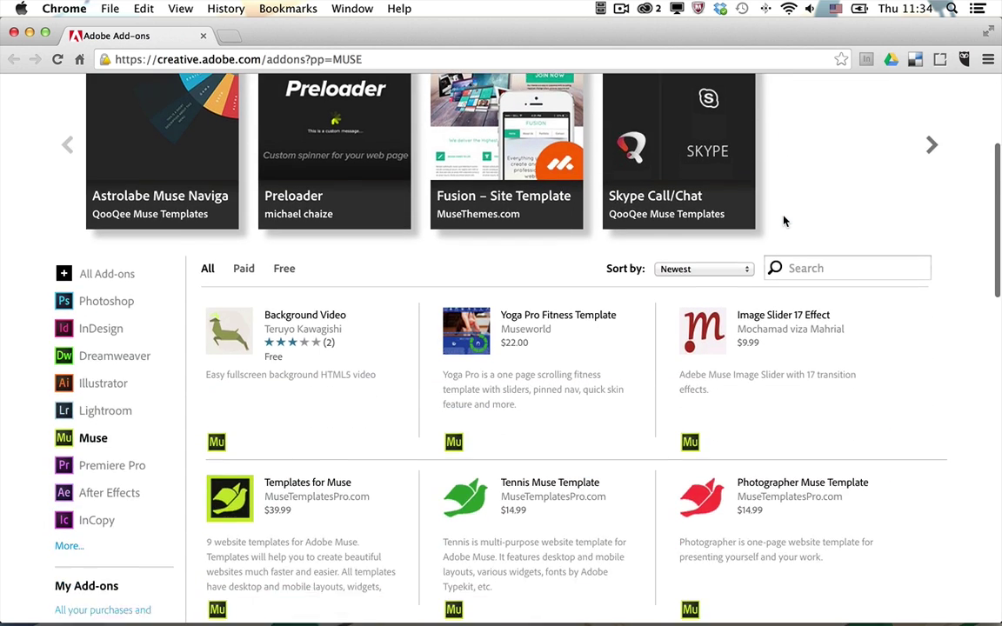
{"action": "left_click", "coordinate": [96, 299]}
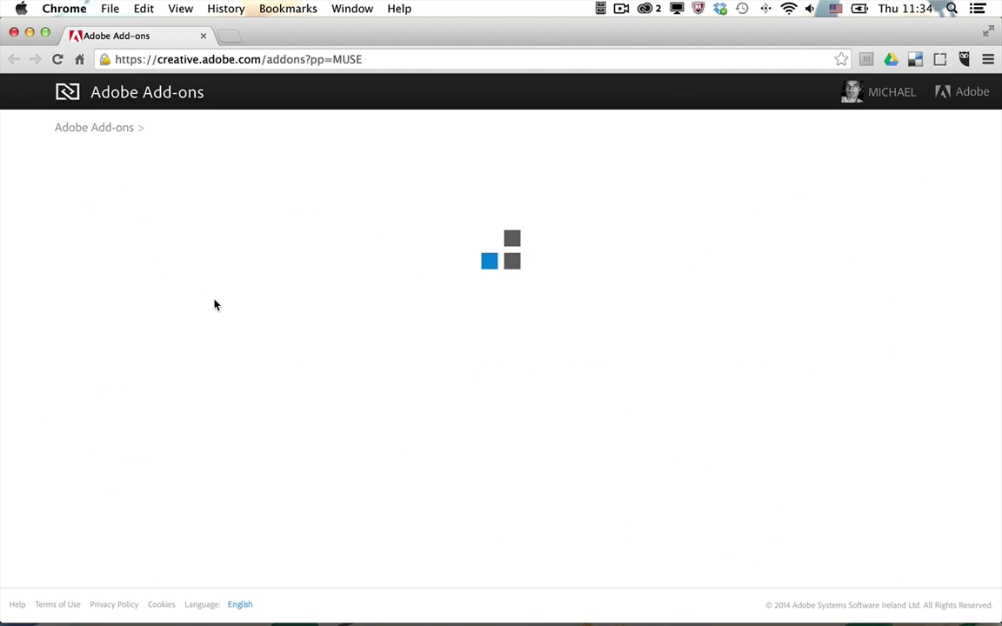
{"action": "scroll", "coordinate": [278, 287], "scroll_direction": "down", "scroll_amount": 4}
{"action": "left_click", "coordinate": [243, 223]}
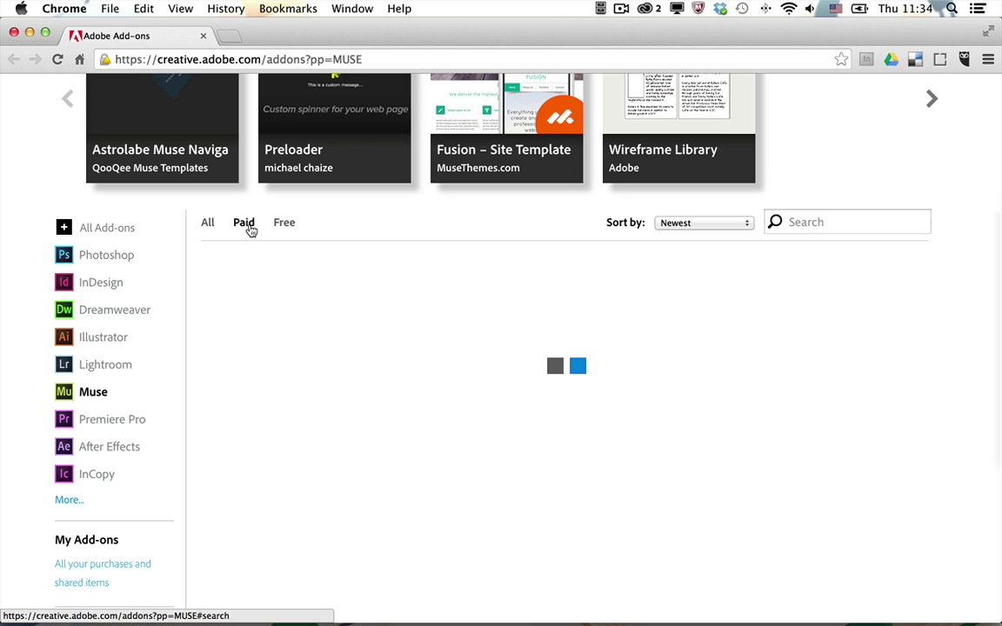
{"action": "scroll", "coordinate": [380, 328], "scroll_direction": "down", "scroll_amount": 6}
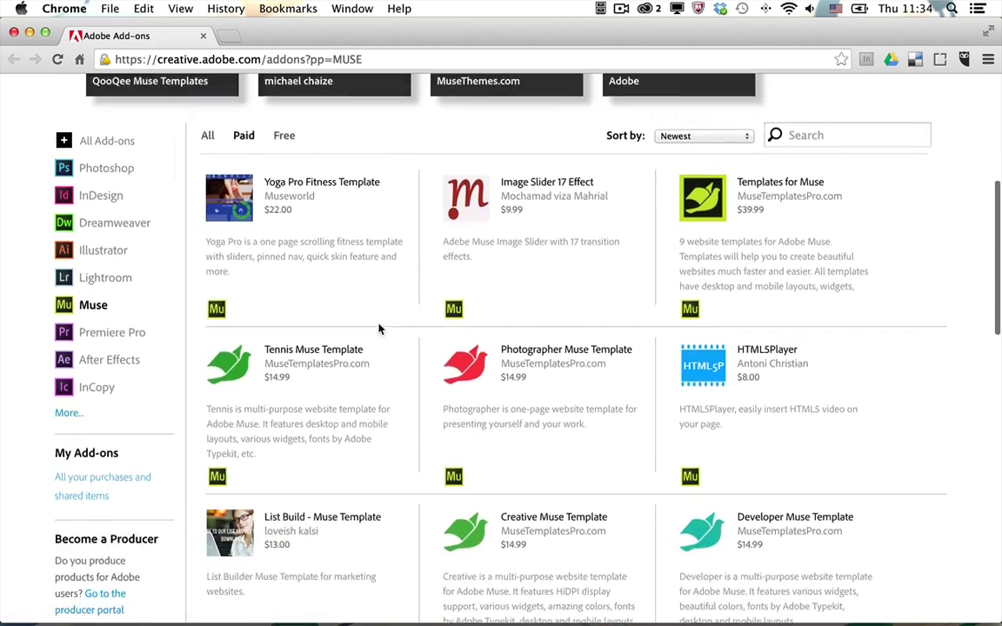
{"action": "scroll", "coordinate": [378, 324], "scroll_direction": "up", "scroll_amount": 6}
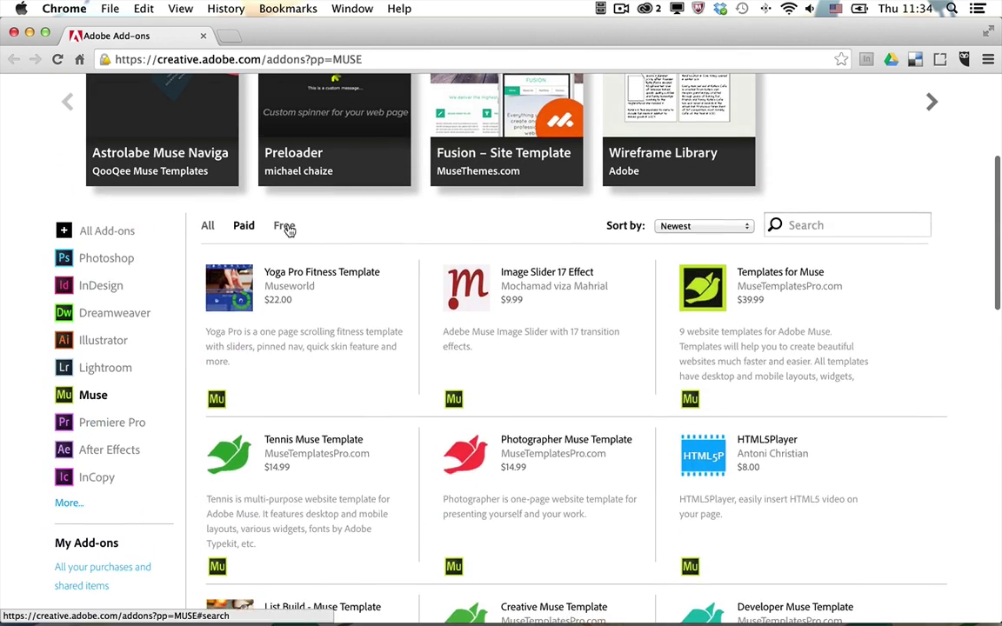
{"action": "left_click", "coordinate": [284, 225]}
{"action": "scroll", "coordinate": [391, 273], "scroll_direction": "up", "scroll_amount": 5}
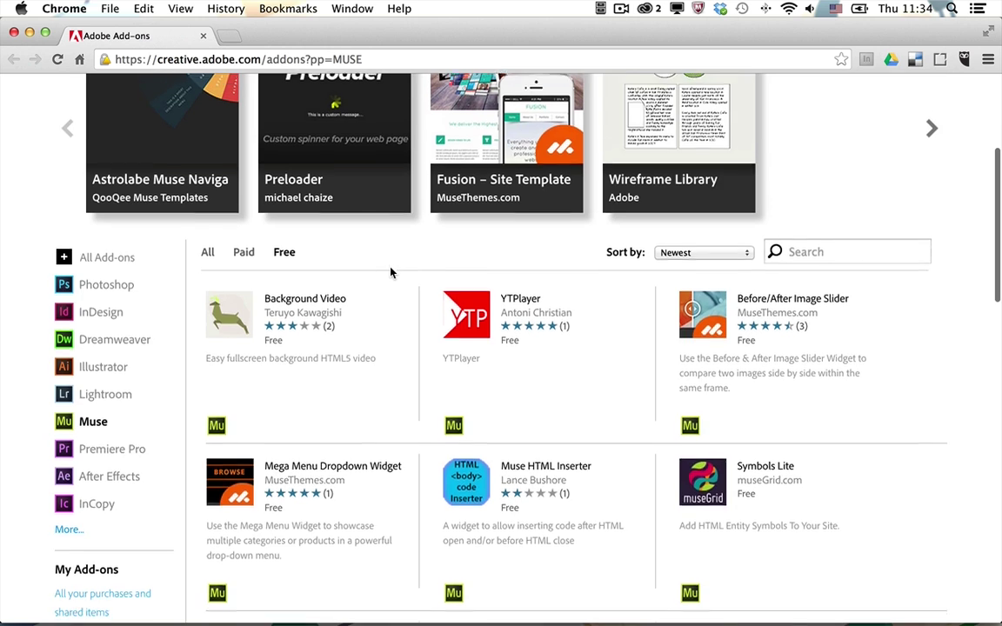
{"action": "left_click", "coordinate": [376, 323]}
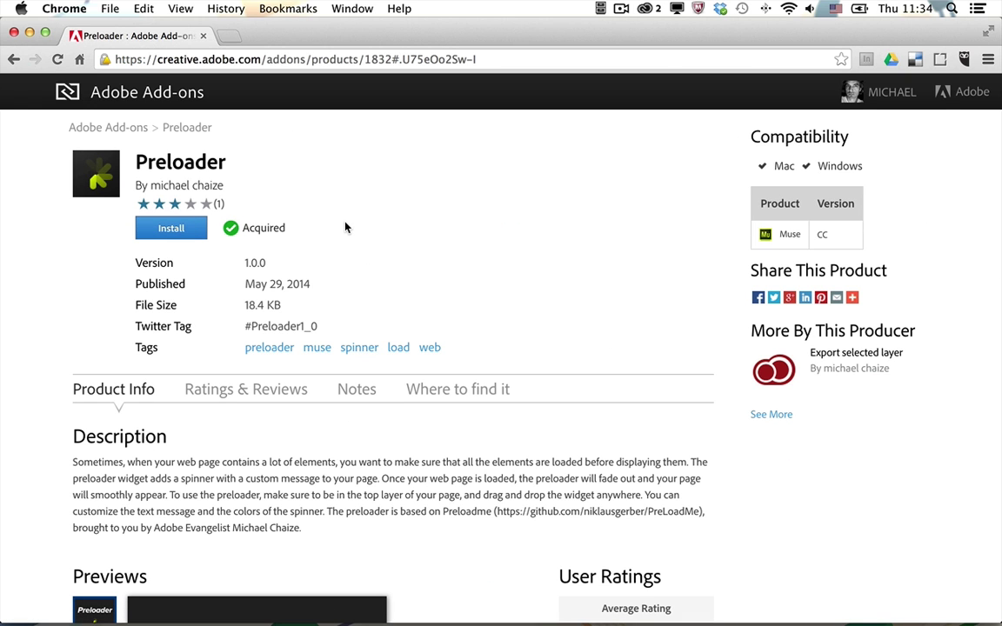
Install the Preloader add-on, dismiss the acquired notice, and return to Muse's File menu
{"action": "left_click", "coordinate": [193, 232]}
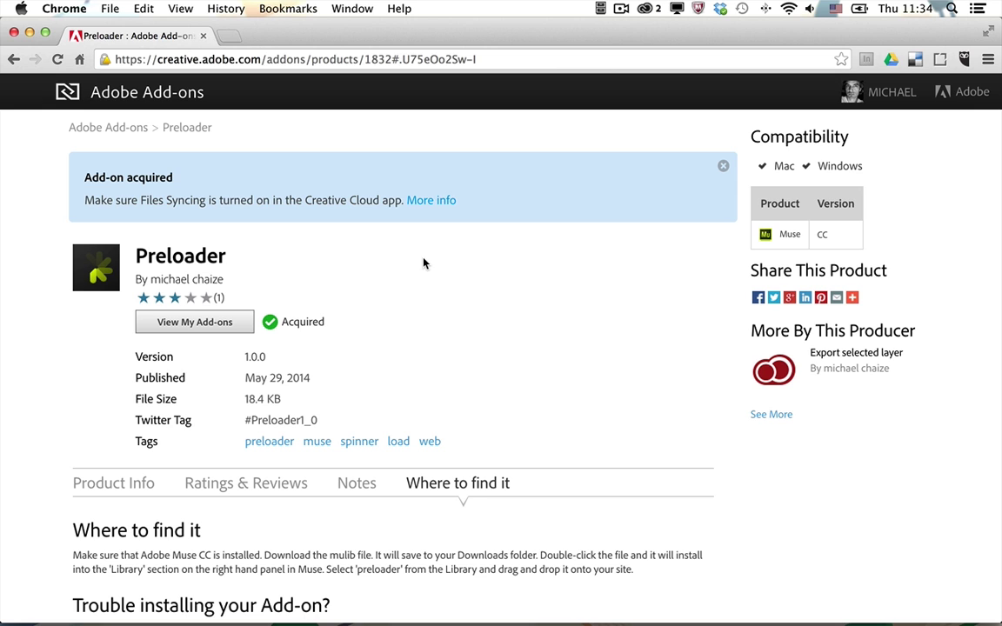
{"action": "left_click", "coordinate": [723, 166]}
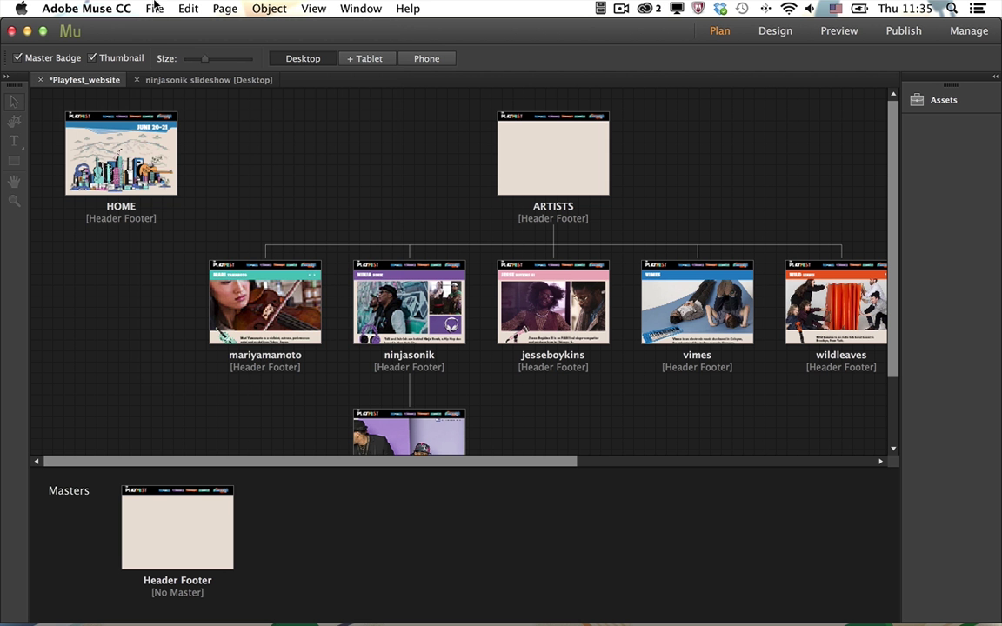
{"action": "left_click", "coordinate": [154, 8]}
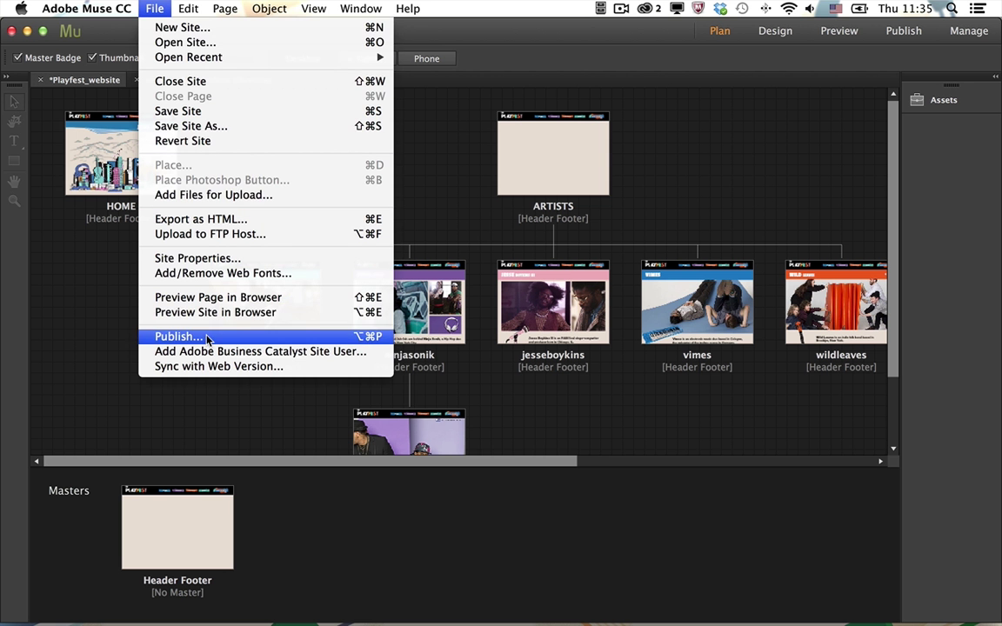
Publish the site to a temporary Business Catalyst site named 'tes'
{"action": "left_click", "coordinate": [179, 337]}
{"action": "type", "text": "testmchai"}
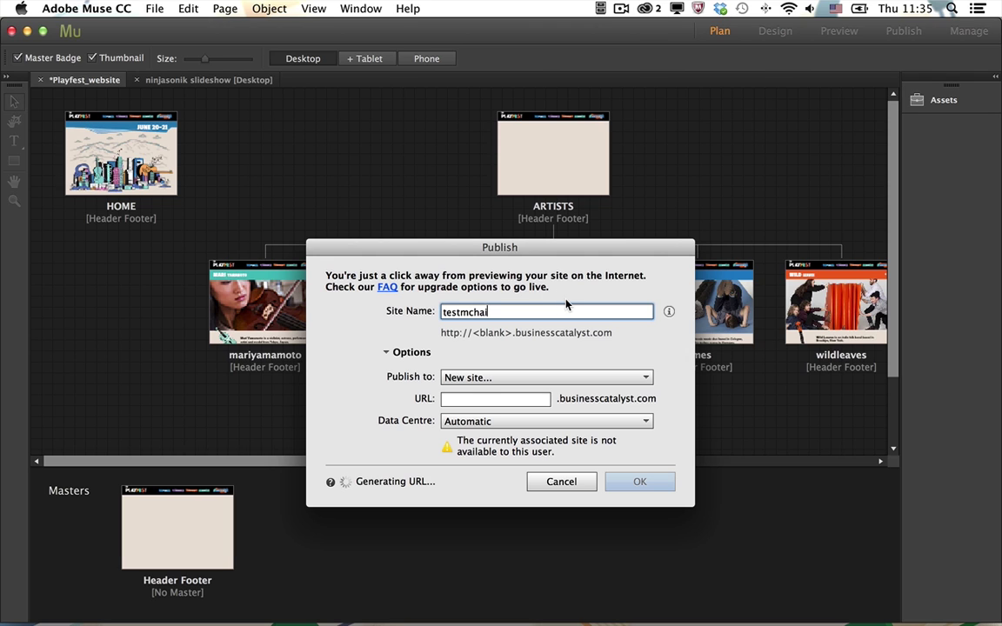
{"action": "left_click", "coordinate": [639, 481]}
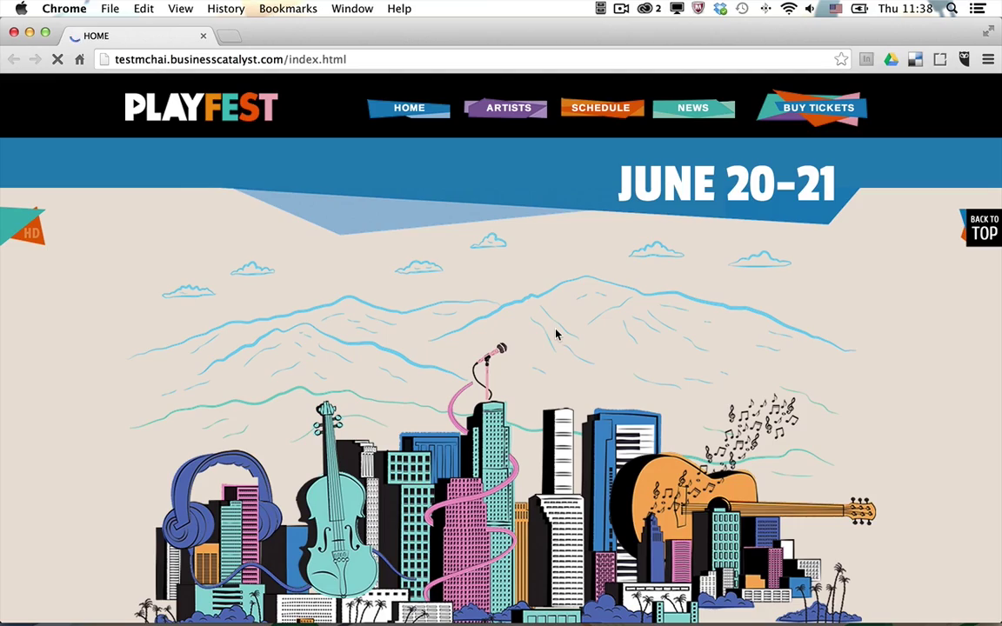
Review the live PlayFest home page top to bottom, then return to the Muse site plan
{"action": "scroll", "coordinate": [557, 334], "scroll_direction": "down", "scroll_amount": 10}
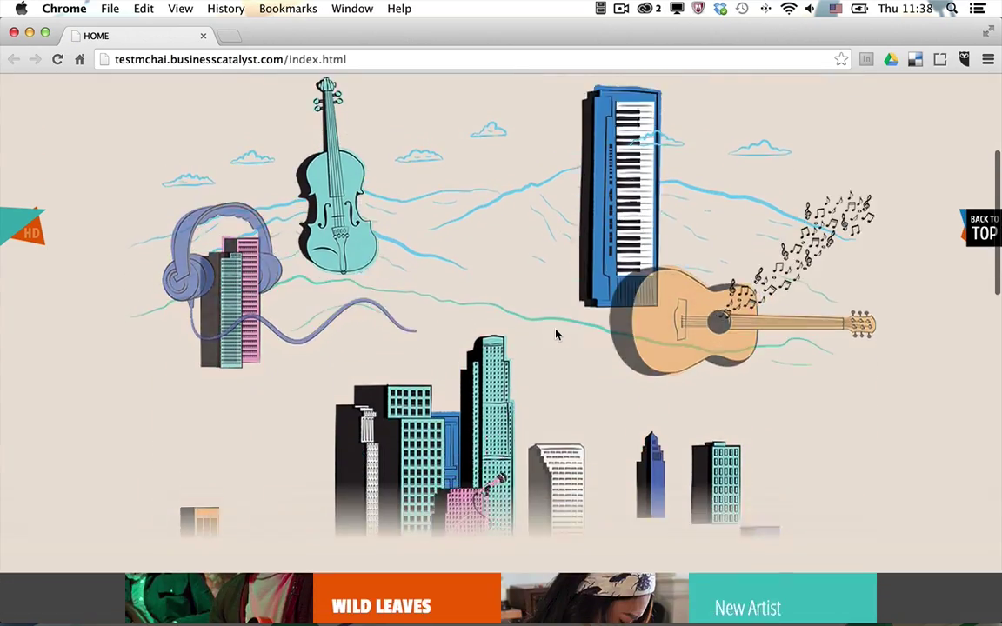
{"action": "scroll", "coordinate": [556, 334], "scroll_direction": "down", "scroll_amount": 2}
{"action": "scroll", "coordinate": [556, 334], "scroll_direction": "down", "scroll_amount": 5}
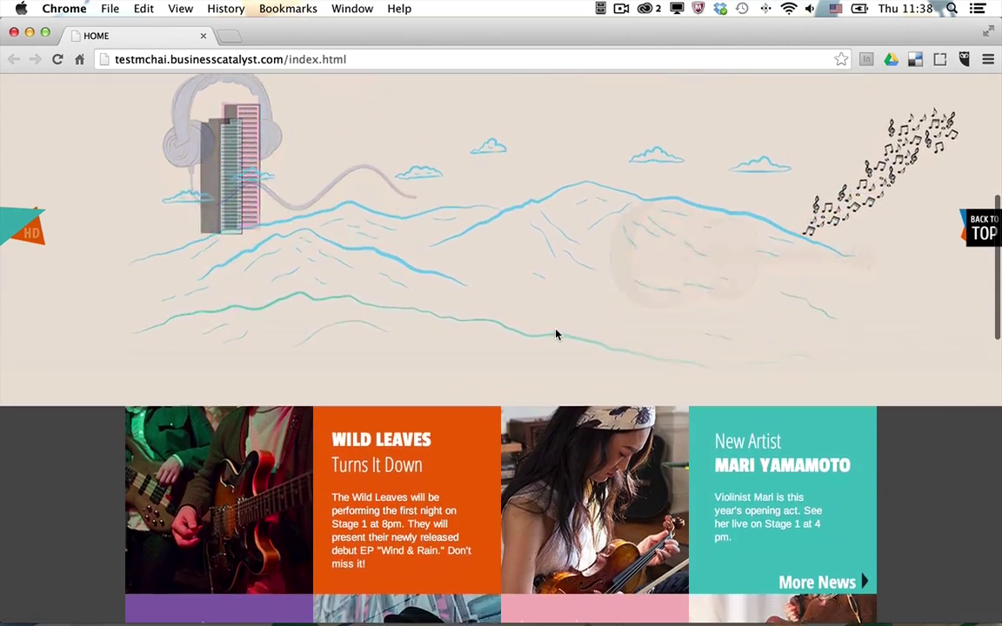
{"action": "scroll", "coordinate": [558, 334], "scroll_direction": "down", "scroll_amount": 3}
{"action": "scroll", "coordinate": [557, 334], "scroll_direction": "up", "scroll_amount": 15}
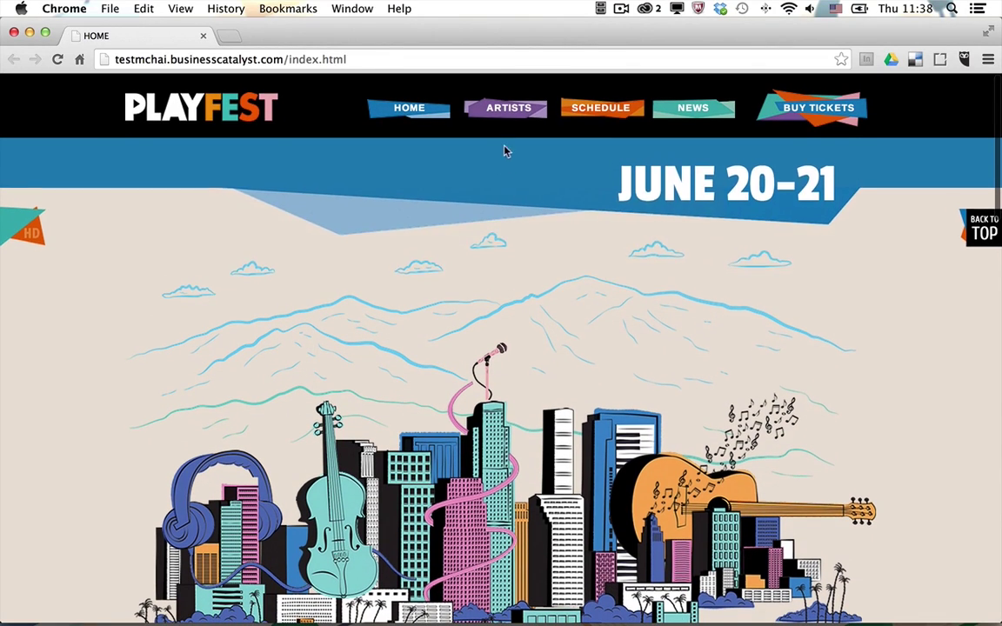
{"action": "mouse_move", "coordinate": [508, 108]}
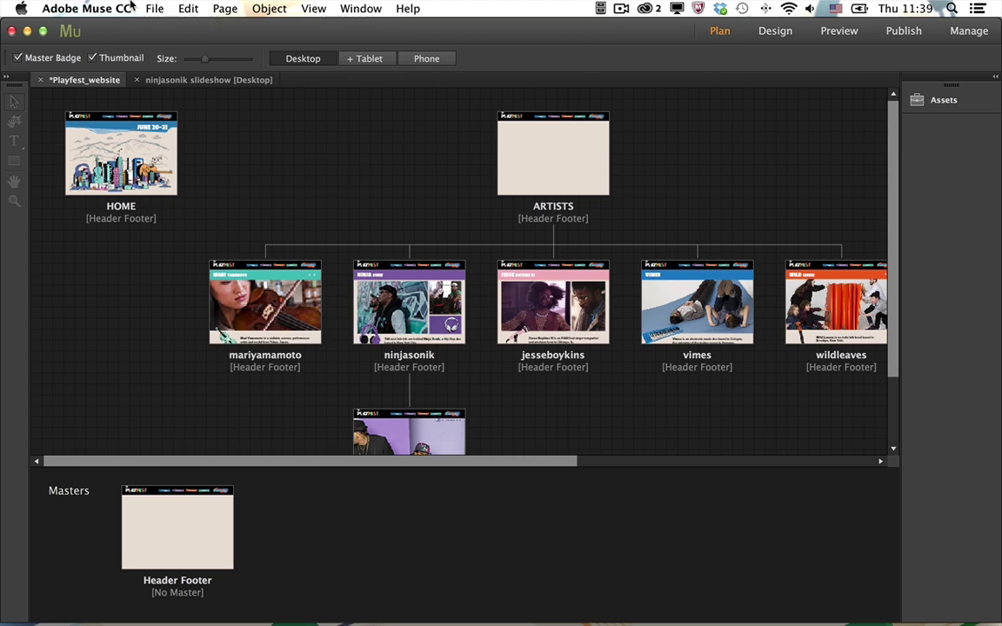
{"action": "left_click", "coordinate": [154, 9]}
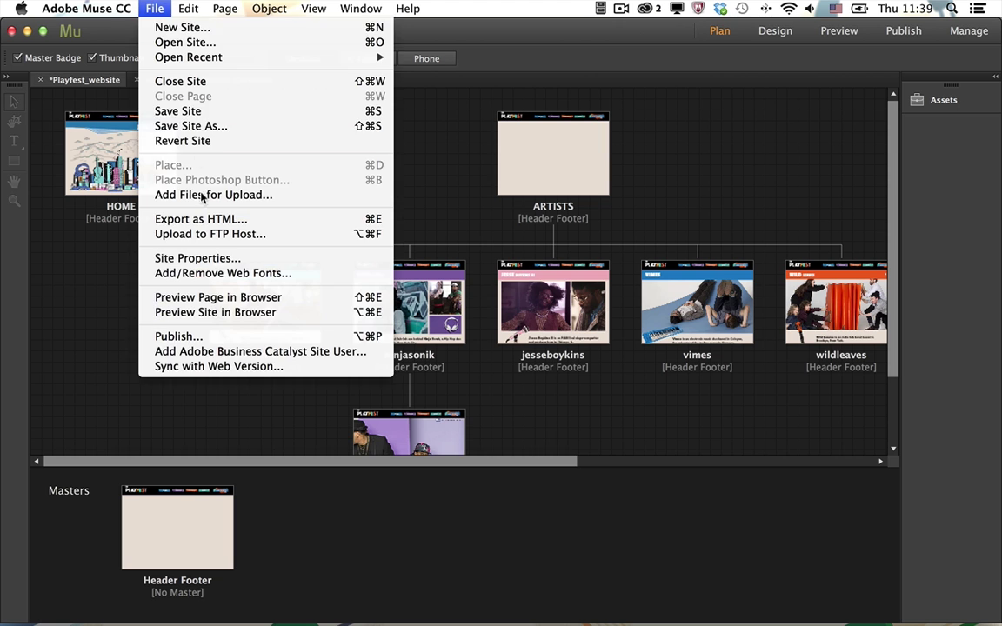
Upload the site to FTP host adobemusedemo.com/public_html_mchaize with the account's user name and password
{"action": "left_click", "coordinate": [213, 230]}
{"action": "type", "text": "adobemusedemo."}
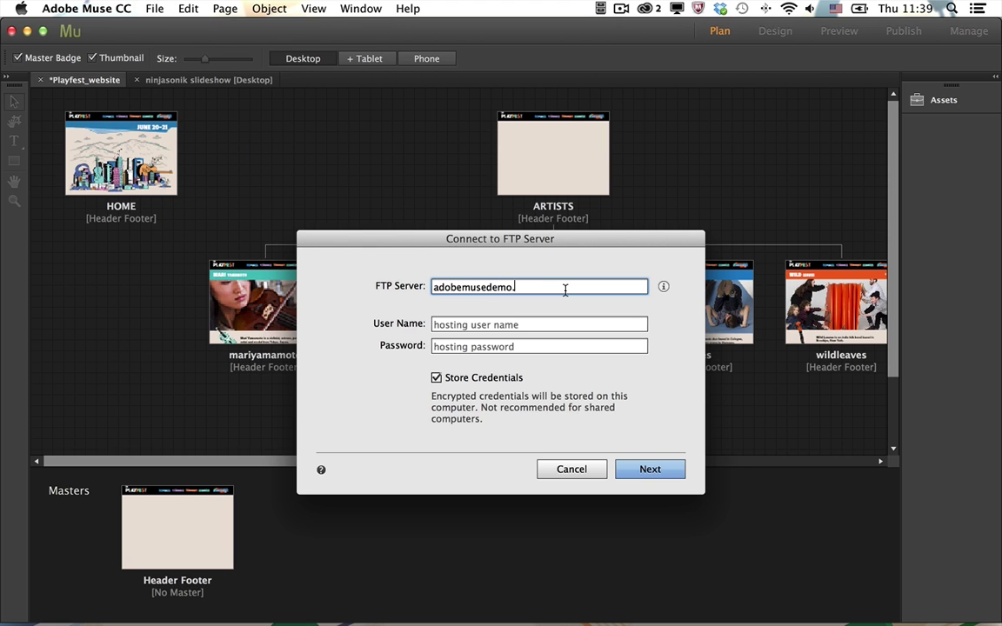
{"action": "type", "text": "com/public_html_mchaize"}
{"action": "key", "text": "Tab"}
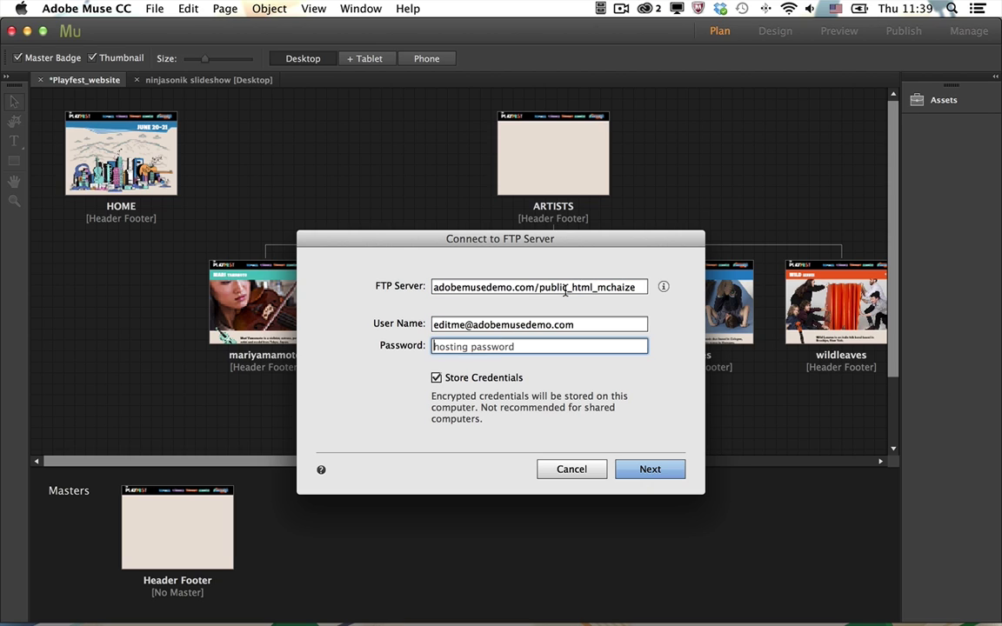
{"action": "key", "text": "Tab"}
{"action": "type", "text": "*************"}
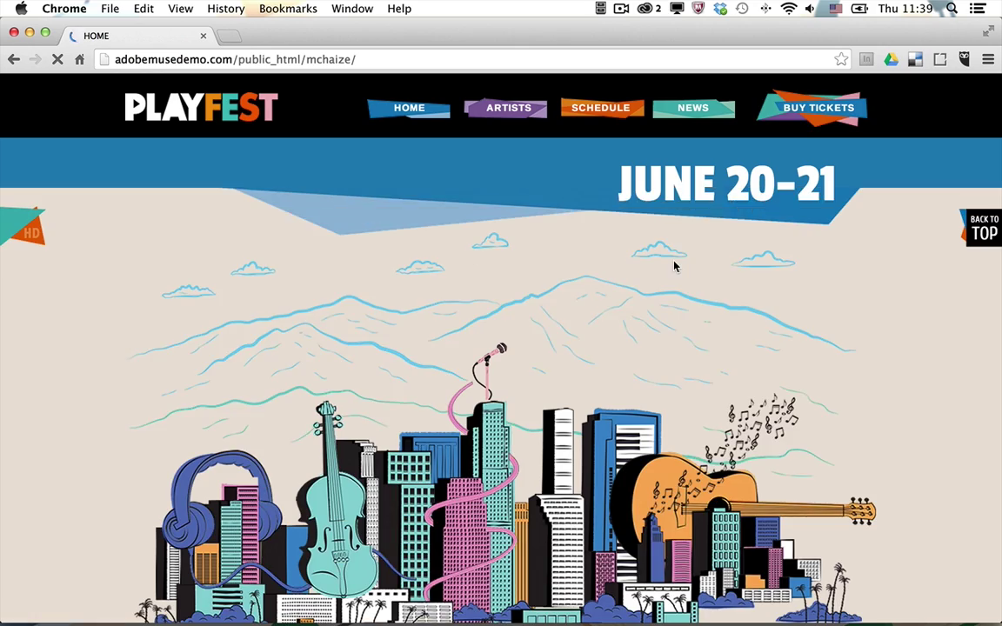
{"action": "scroll", "coordinate": [674, 266], "scroll_direction": "down", "scroll_amount": 5}
{"action": "scroll", "coordinate": [674, 266], "scroll_direction": "up", "scroll_amount": 5}
{"action": "left_click", "coordinate": [312, 59]}
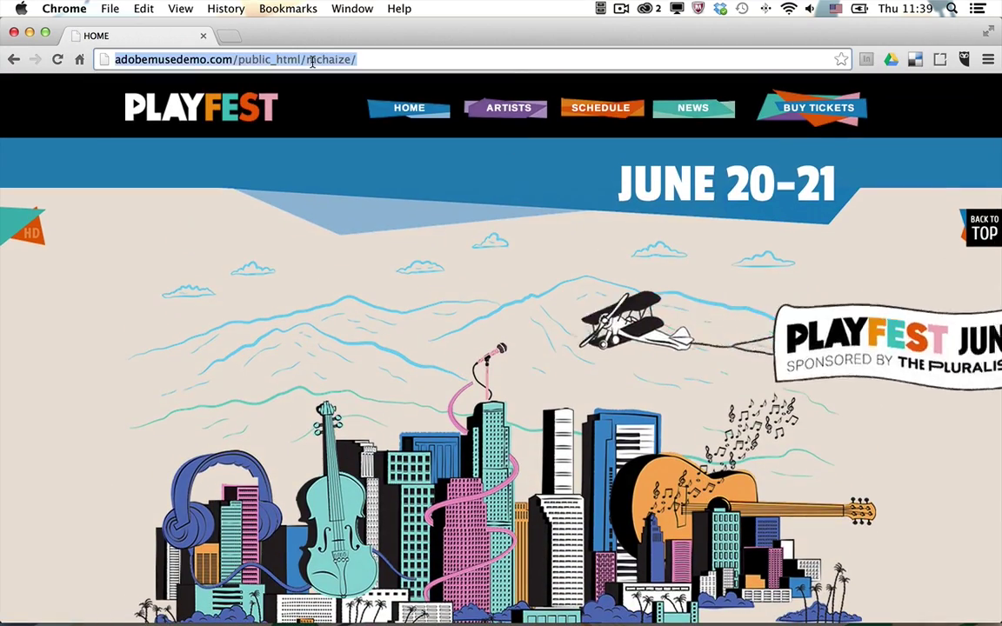
Go to inbrowserediting.adobe.com in Chrome's address bar
{"action": "type", "text": "inbra"}
{"action": "key", "text": "BackSpace"}
{"action": "key", "text": "BackSpace"}
{"action": "key", "text": "BackSpace"}
{"action": "type", "text": "br"}
{"action": "key", "text": "Down"}
{"action": "key", "text": "Return"}
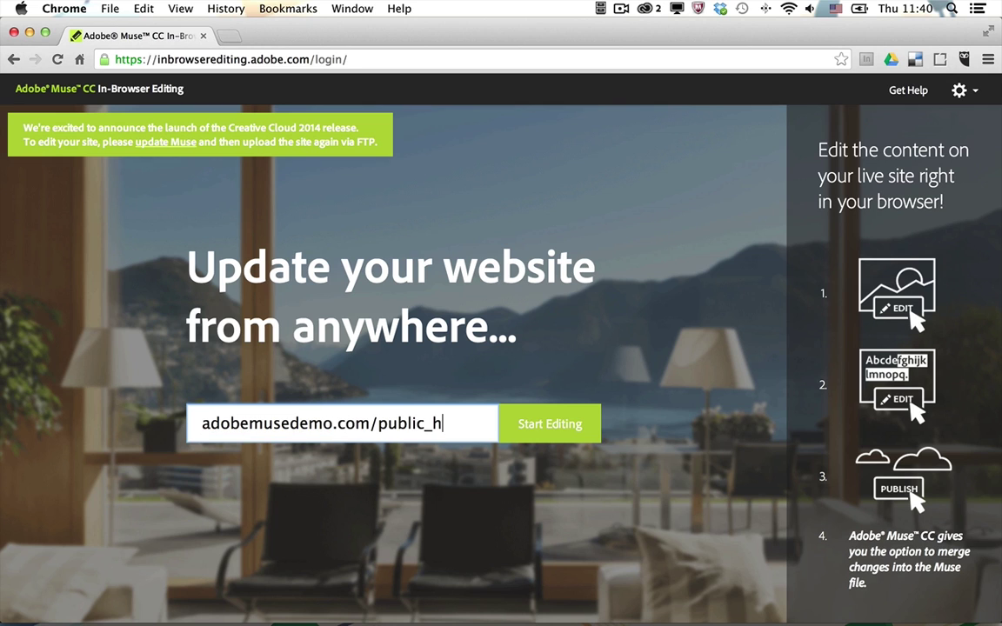
Enter the site address ending in mchaize, start editing and sign in
{"action": "type", "text": "mchaize"}
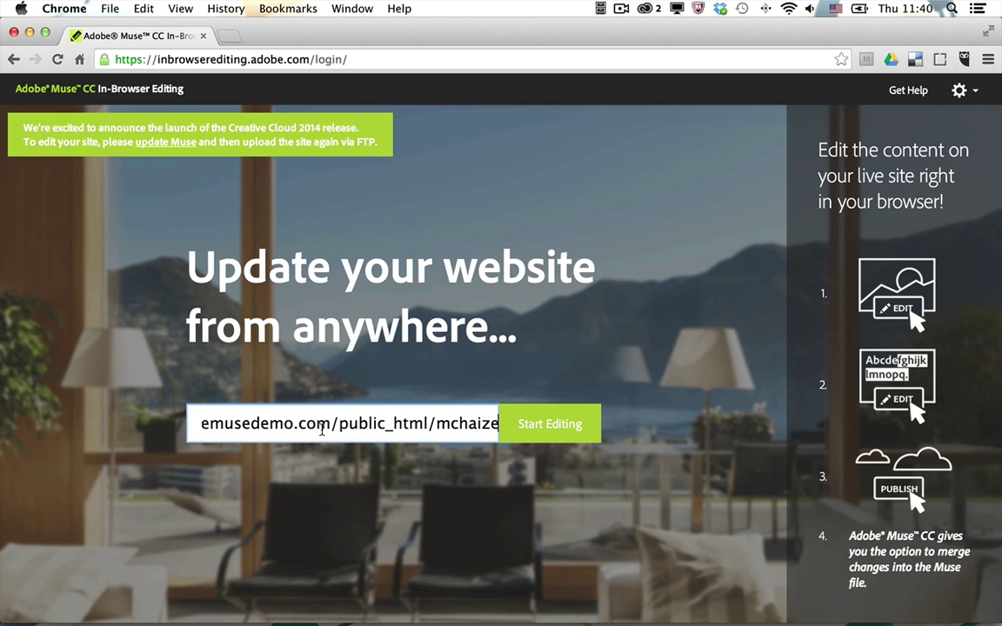
{"action": "left_click", "coordinate": [573, 428]}
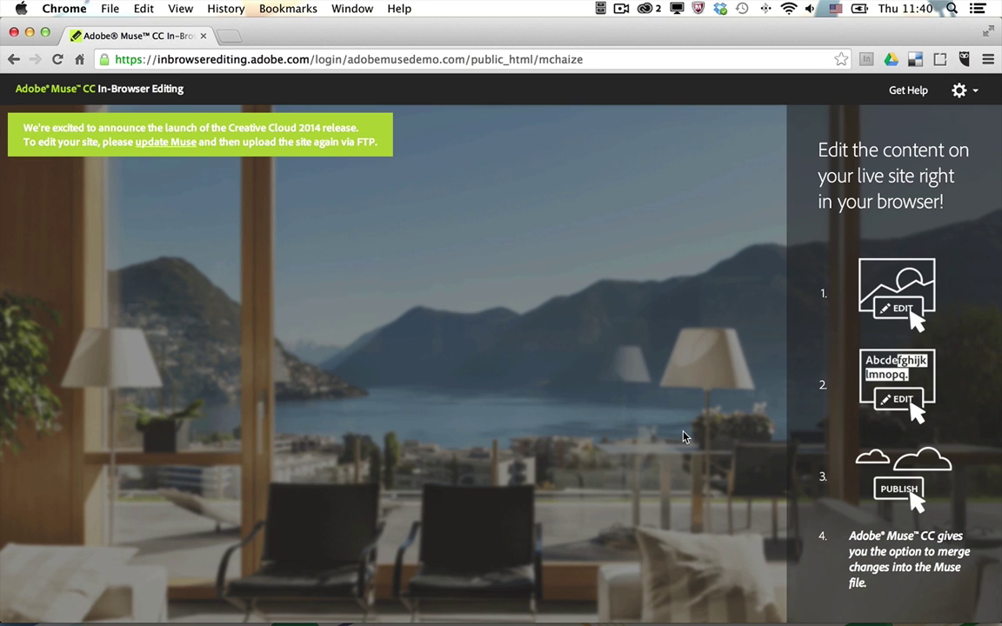
{"action": "left_click", "coordinate": [393, 477]}
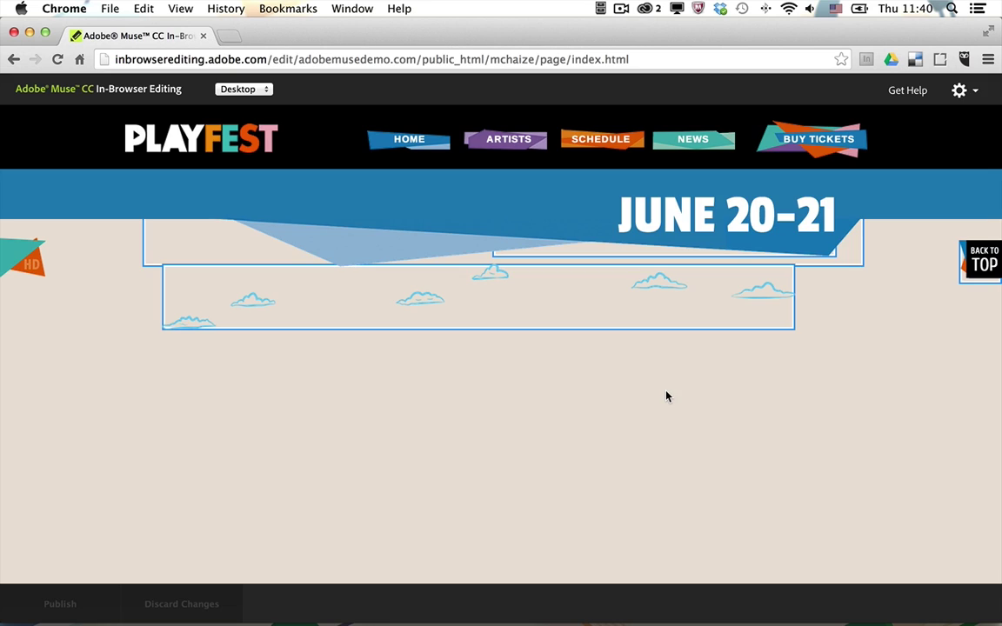
Retitle the Wild Leaves heading to 'Turns It Down' and apply the update
{"action": "mouse_move", "coordinate": [722, 205]}
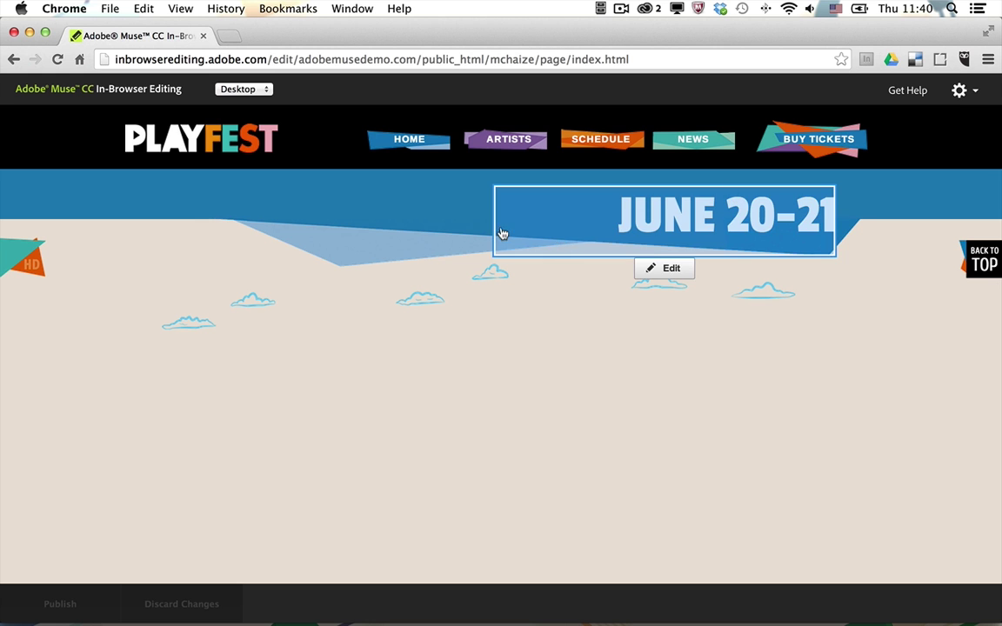
{"action": "scroll", "coordinate": [383, 239], "scroll_direction": "down", "scroll_amount": 10}
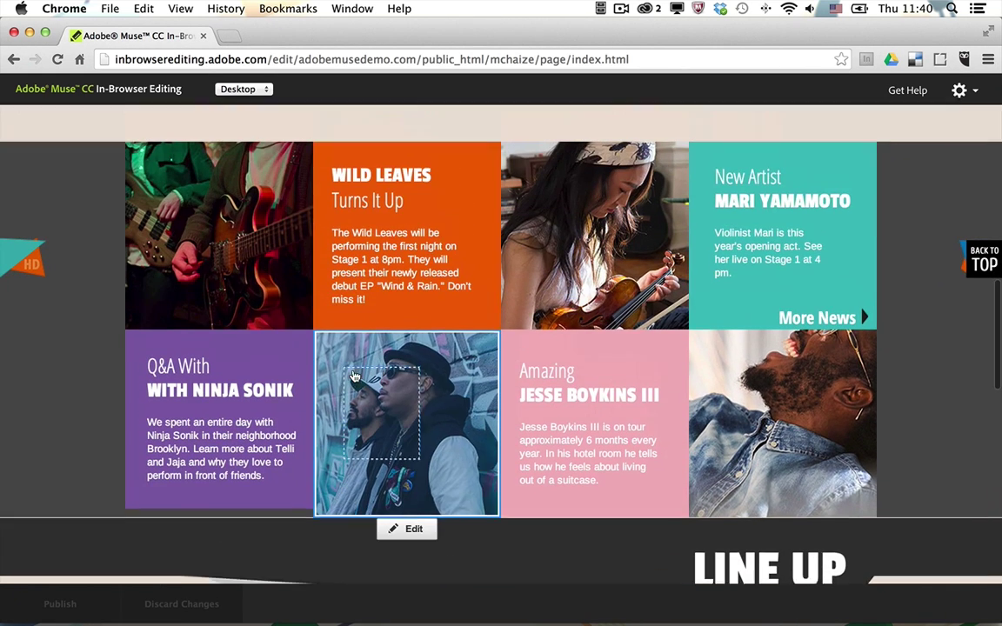
{"action": "scroll", "coordinate": [365, 348], "scroll_direction": "up", "scroll_amount": 1}
{"action": "mouse_move", "coordinate": [388, 233]}
{"action": "double_click", "coordinate": [412, 237]}
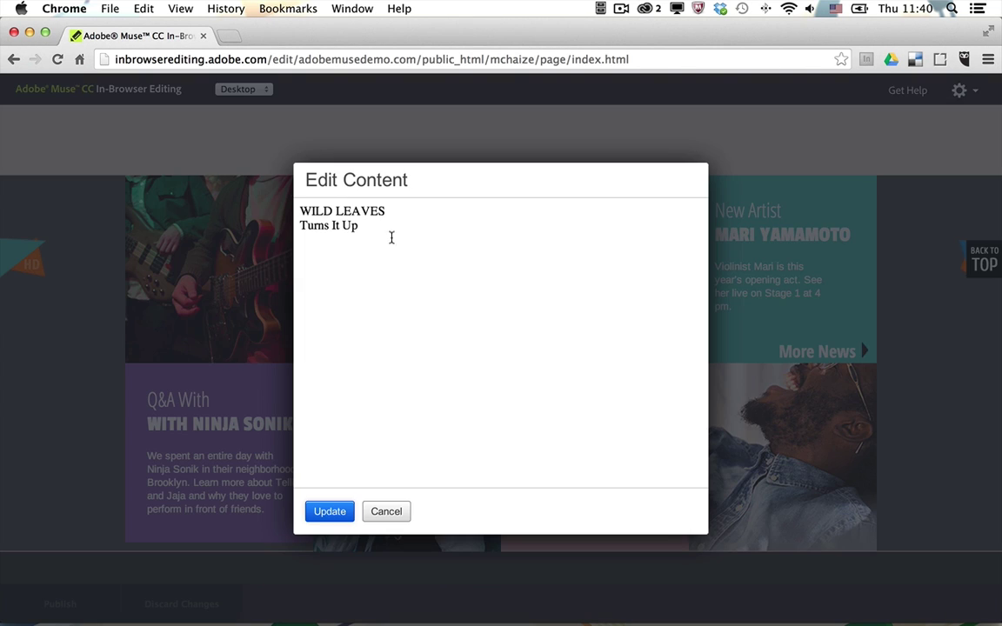
{"action": "left_click", "coordinate": [330, 512]}
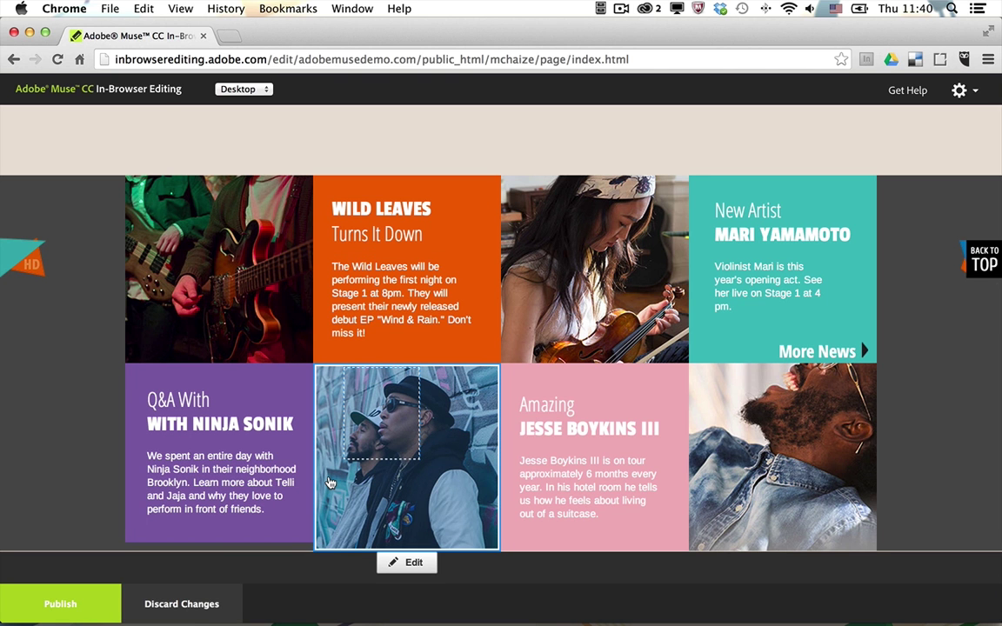
{"action": "double_click", "coordinate": [424, 301]}
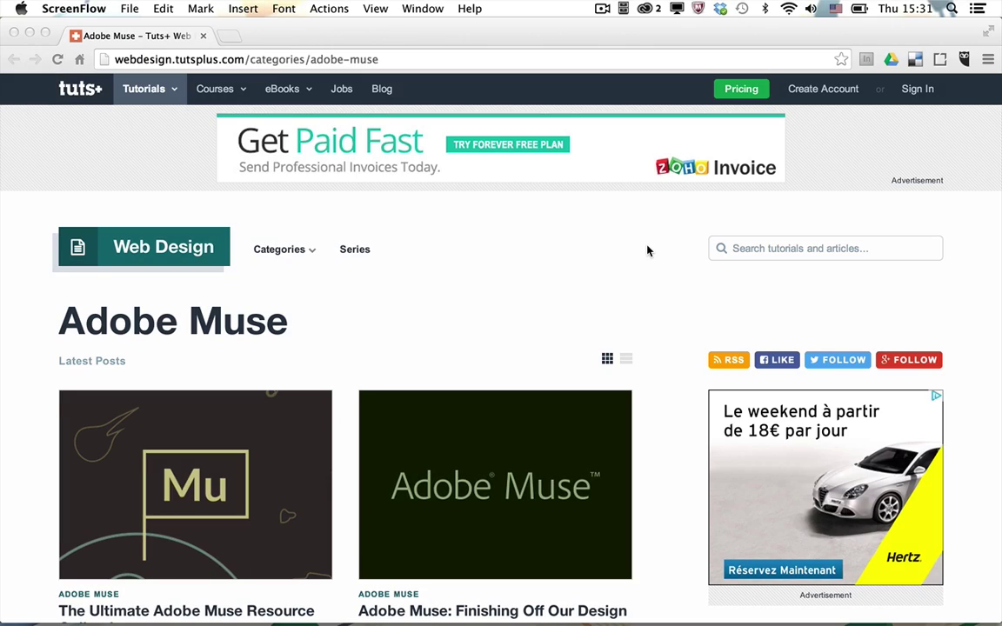
Browse the Tuts+ Adobe Muse tutorials listing and the muse.adobe.com parallax page
{"action": "scroll", "coordinate": [647, 252], "scroll_direction": "down", "scroll_amount": 10}
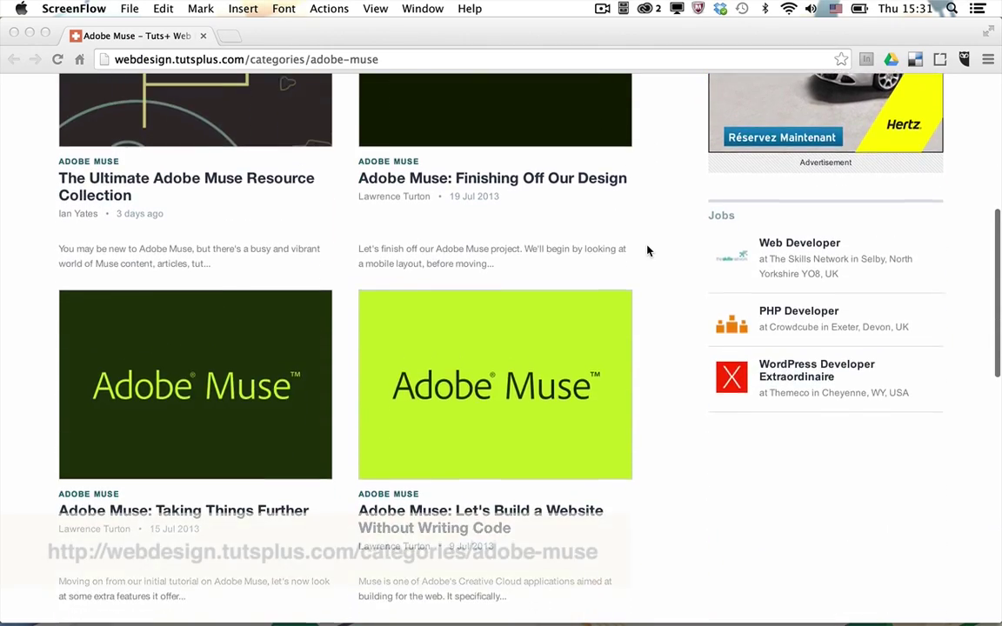
{"action": "scroll", "coordinate": [647, 251], "scroll_direction": "down", "scroll_amount": 3}
{"action": "scroll", "coordinate": [647, 251], "scroll_direction": "up", "scroll_amount": 6}
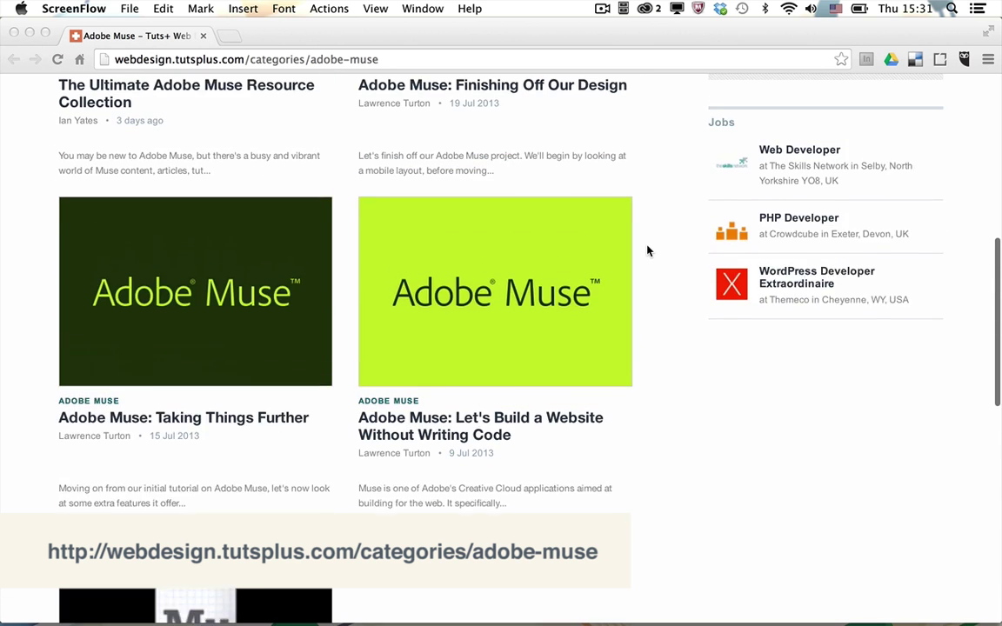
{"action": "scroll", "coordinate": [647, 251], "scroll_direction": "up", "scroll_amount": 5}
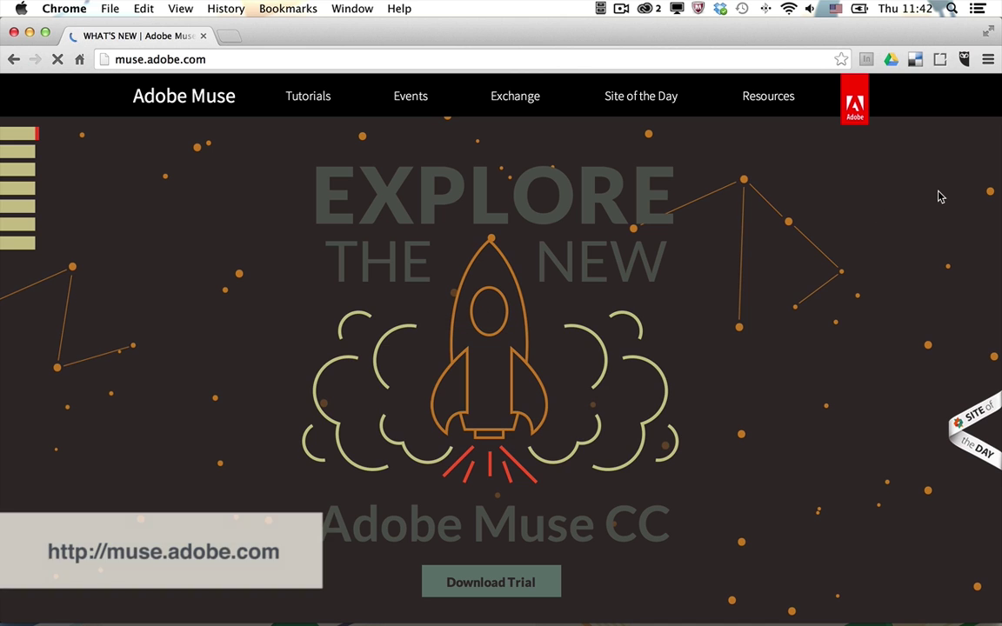
{"action": "scroll", "coordinate": [939, 196], "scroll_direction": "down", "scroll_amount": 5}
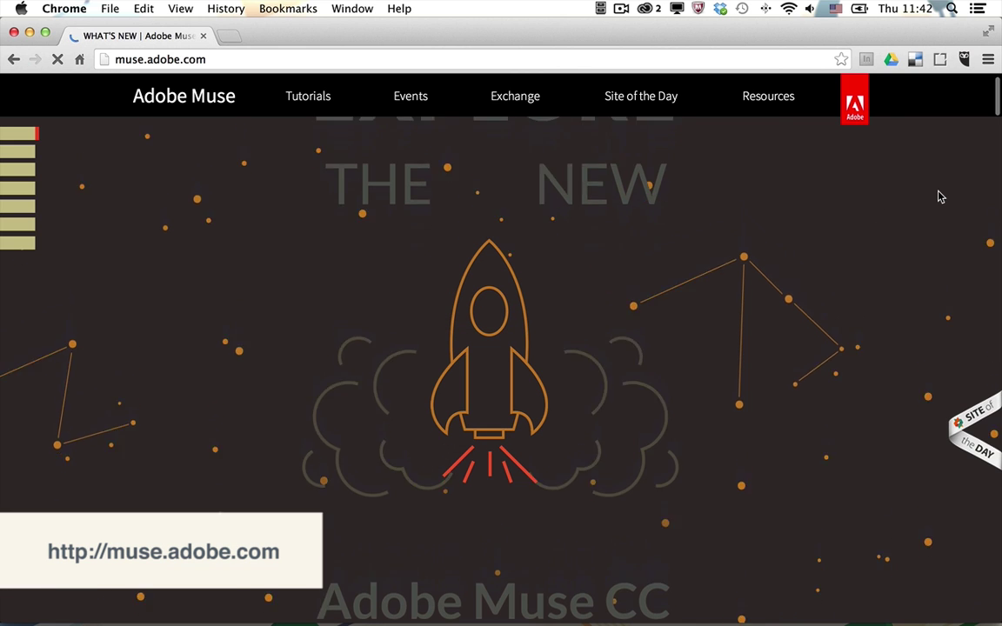
{"action": "scroll", "coordinate": [939, 196], "scroll_direction": "down", "scroll_amount": 10}
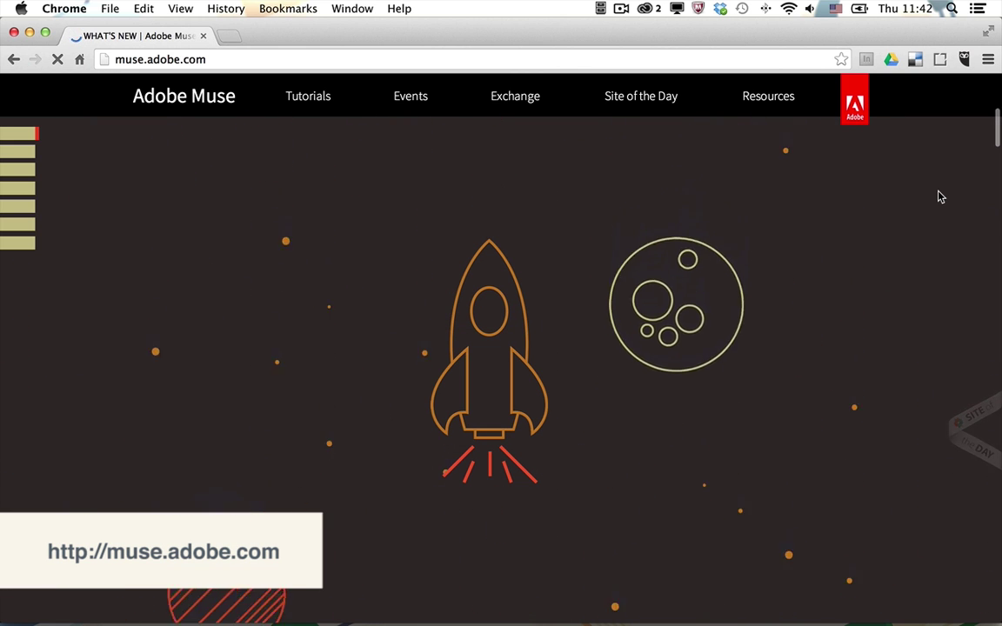